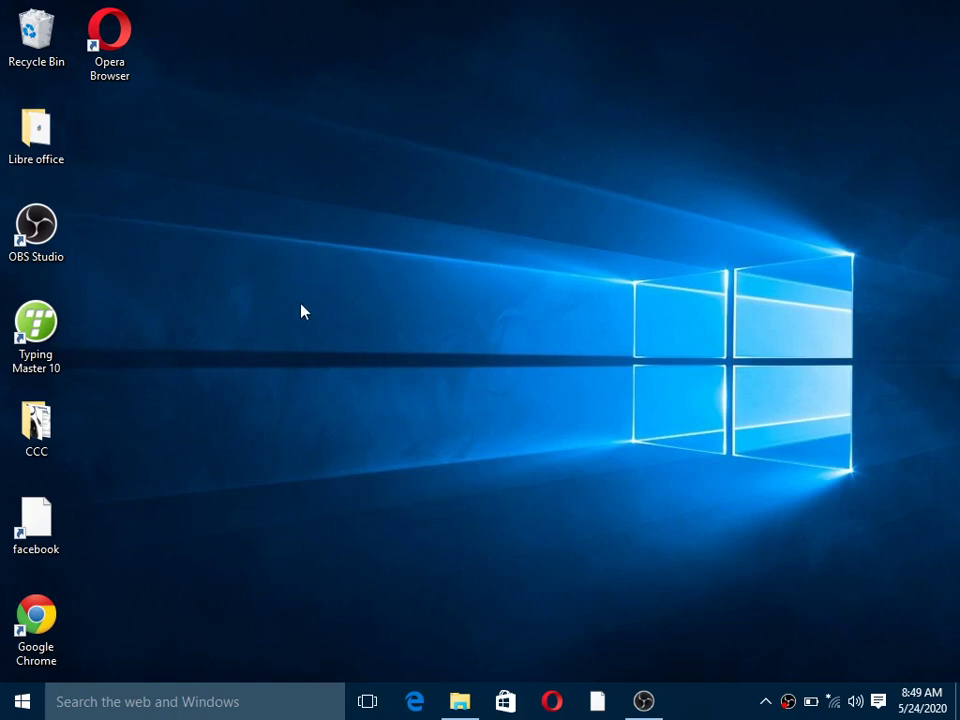
- Set the desktop background to the starry night picture with the green tent, check it on the desktop, and view the fit options
right_click(352, 251)
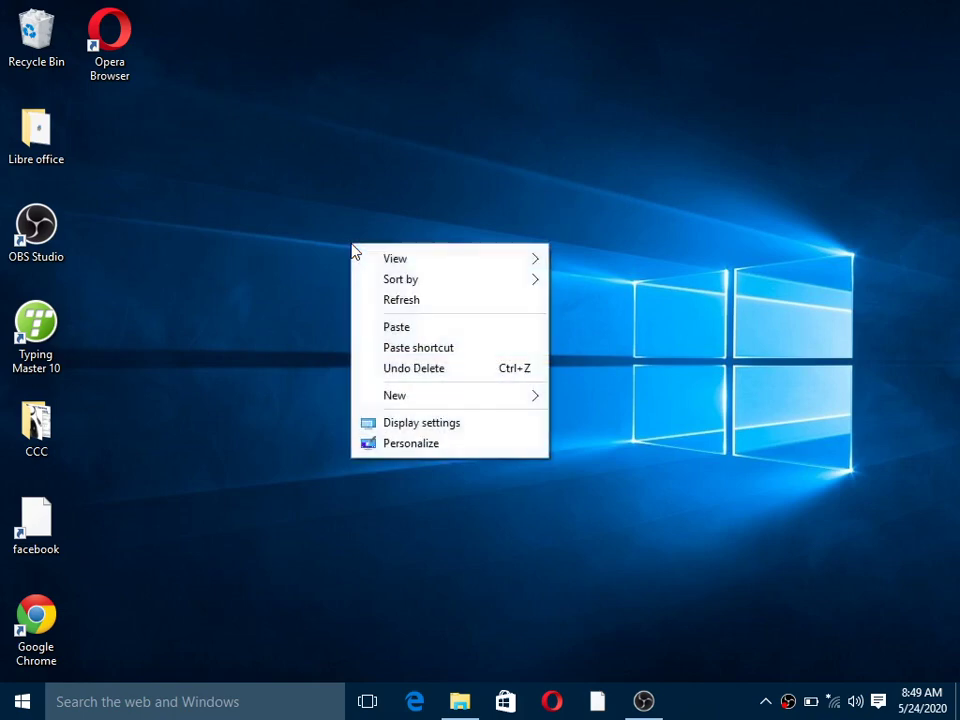
left_click(408, 451)
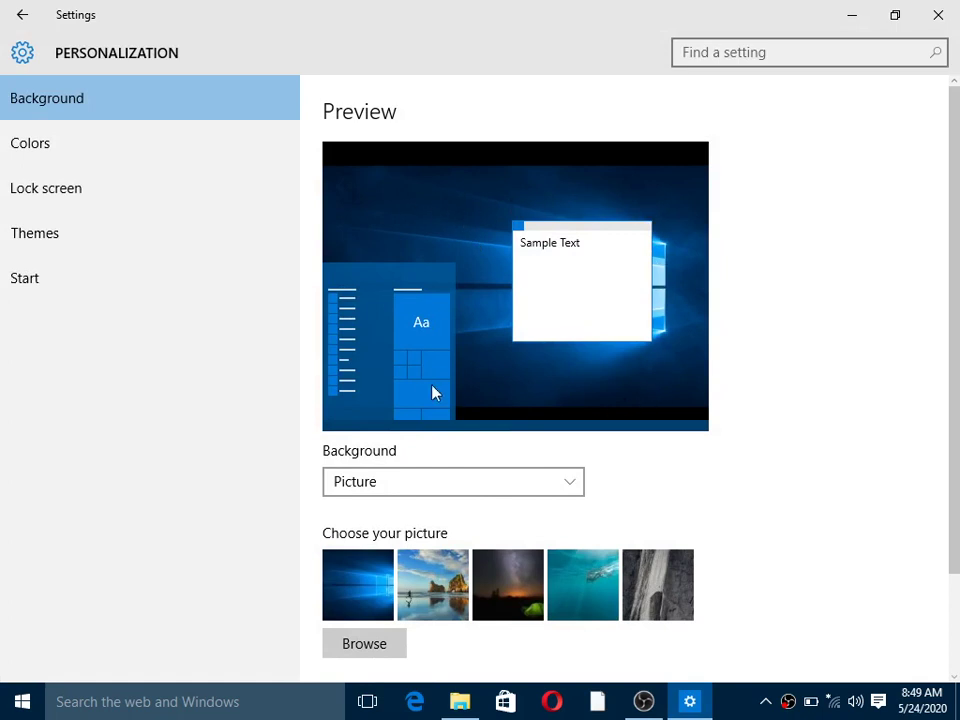
left_click_drag(951, 221, 940, 346)
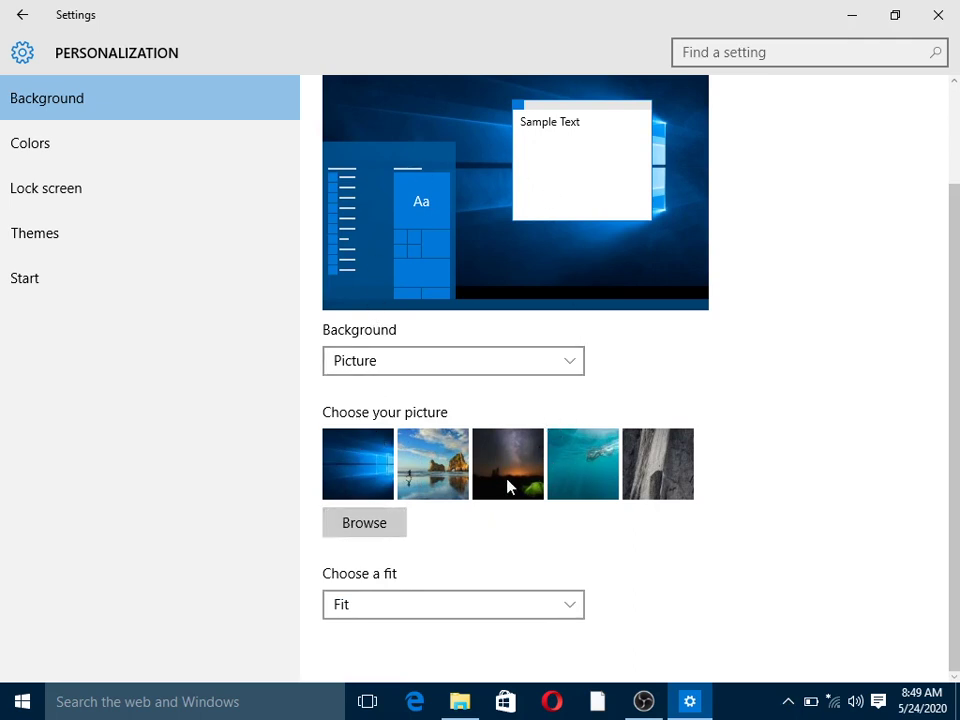
left_click(533, 466)
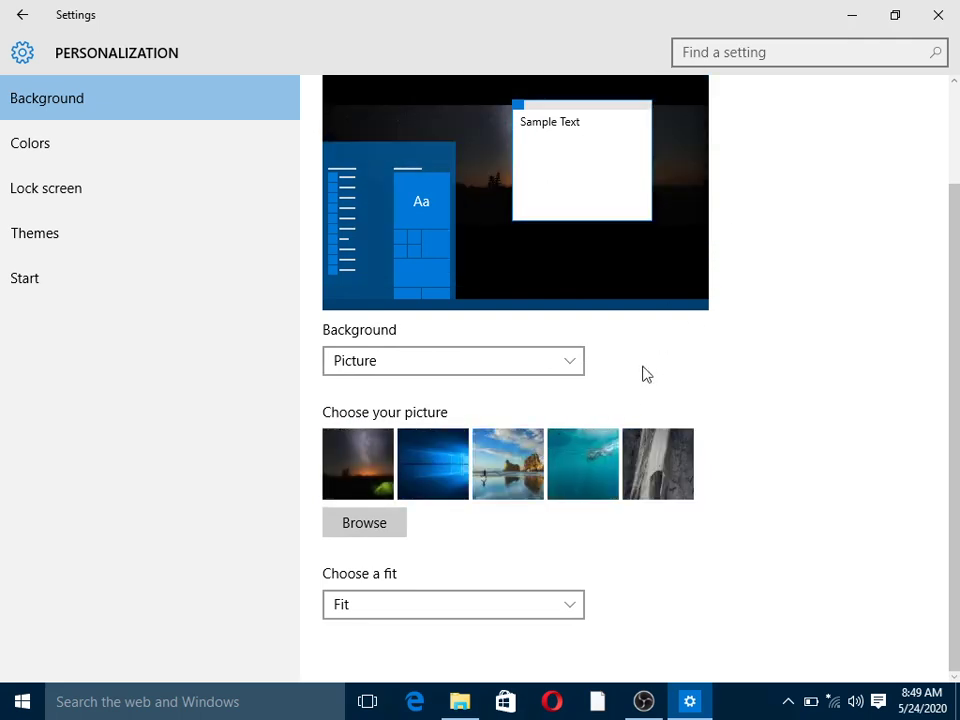
left_click(858, 18)
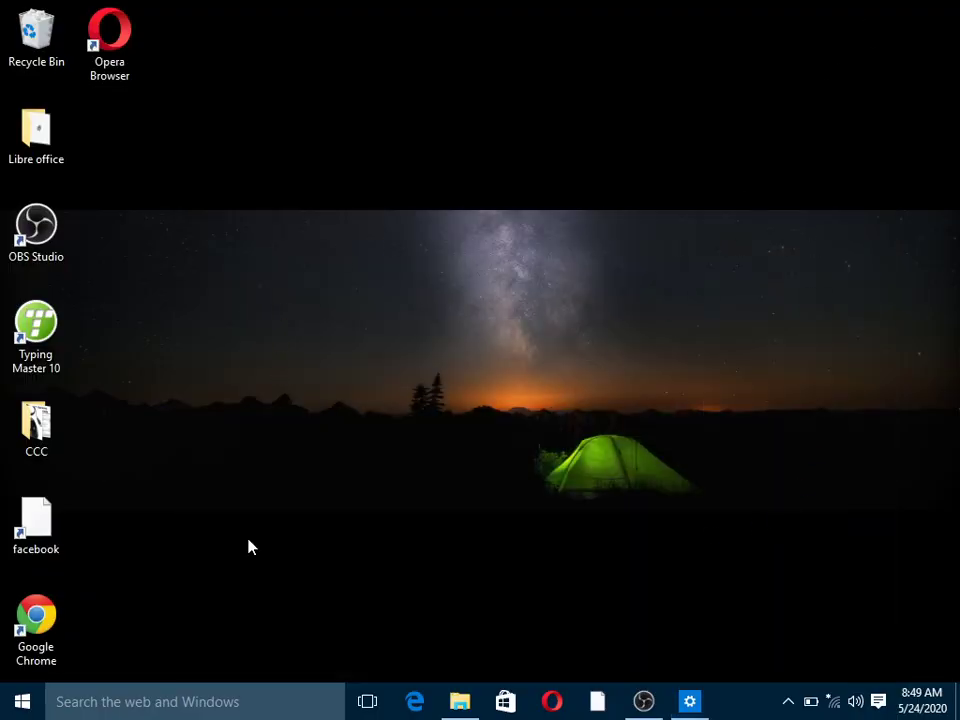
left_click(682, 701)
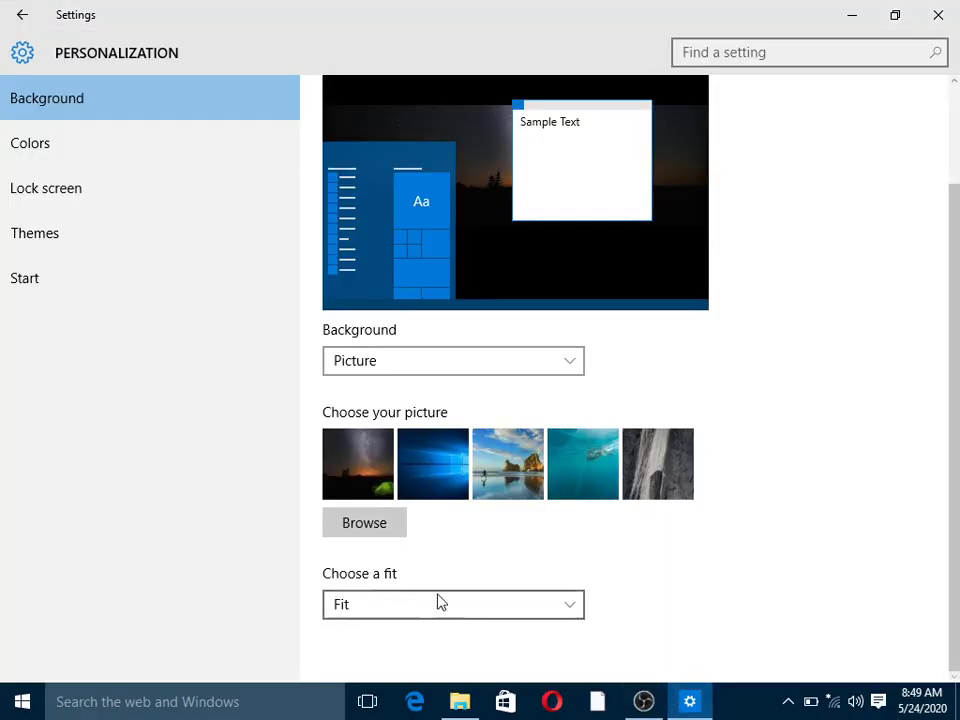
left_click(570, 608)
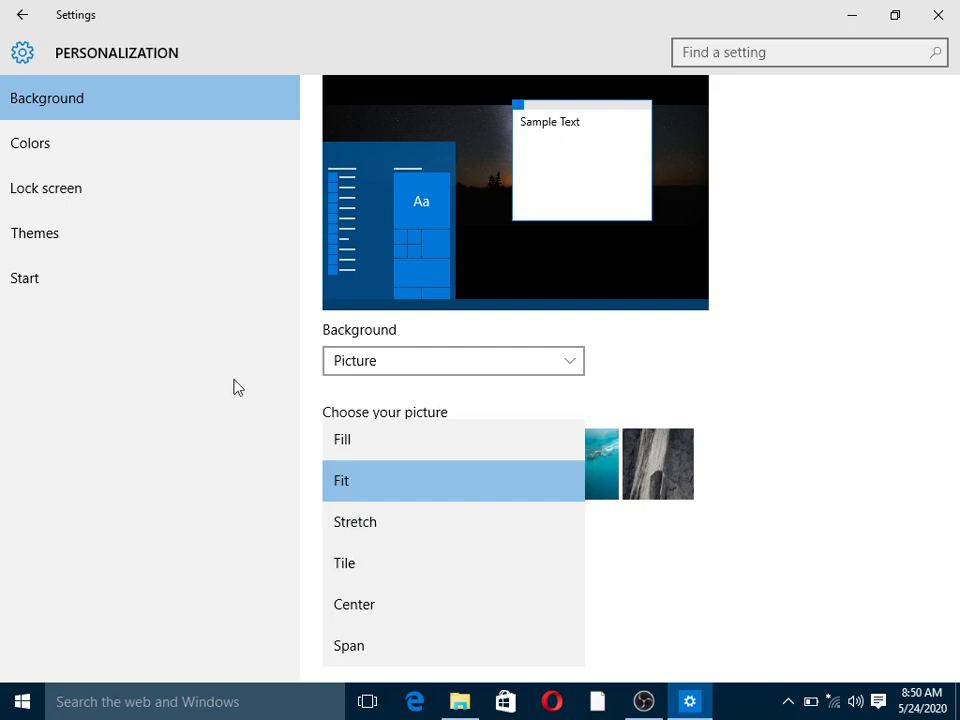
left_click(37, 146)
- Change the Windows accent color to dark purple and check it in the preview
left_click(37, 146)
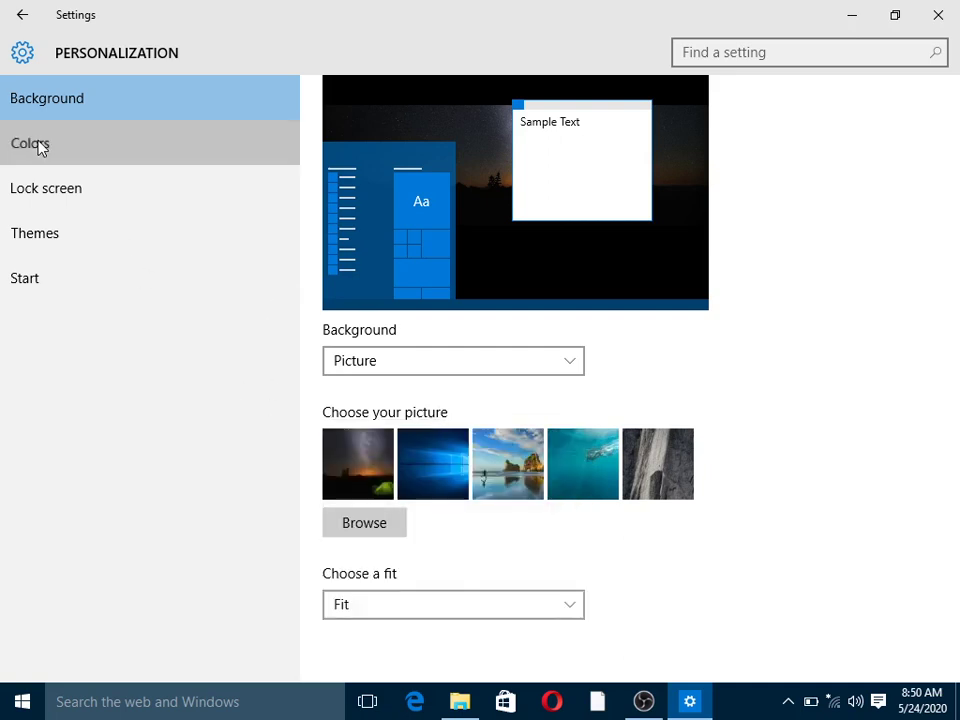
scroll(660, 381, "down", 3)
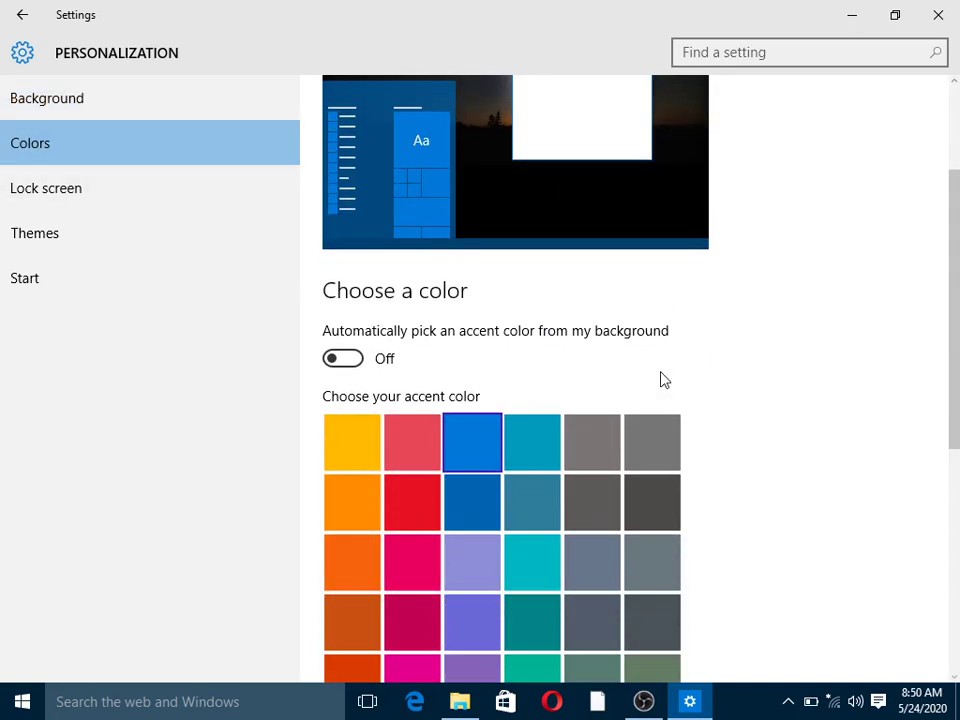
scroll(495, 515, "down", 3)
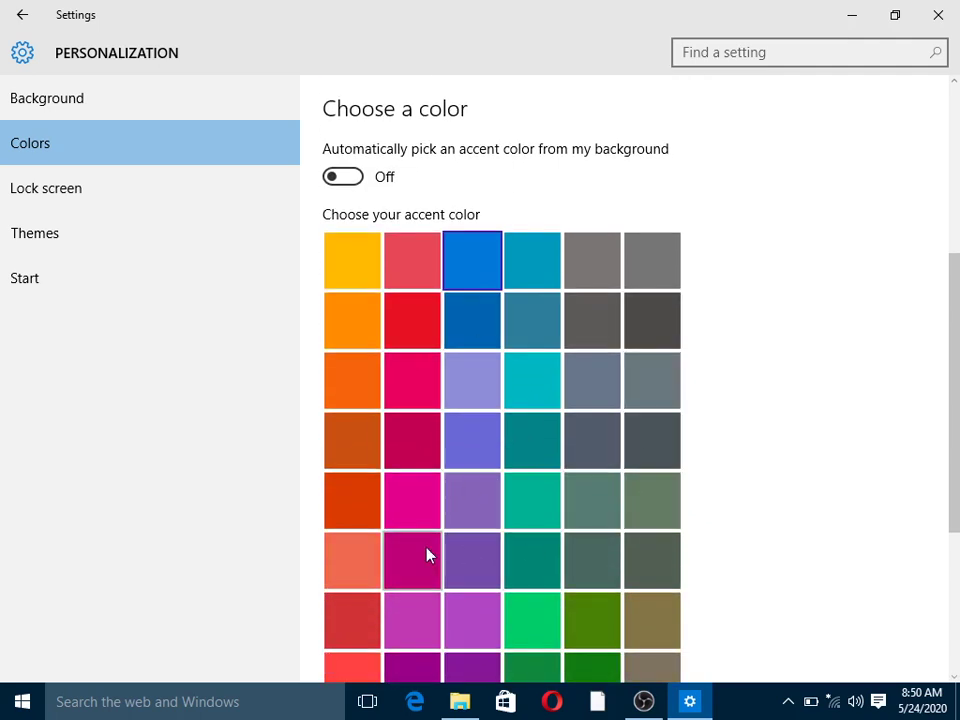
scroll(636, 469, "down", 2)
scroll(636, 469, "down", 3)
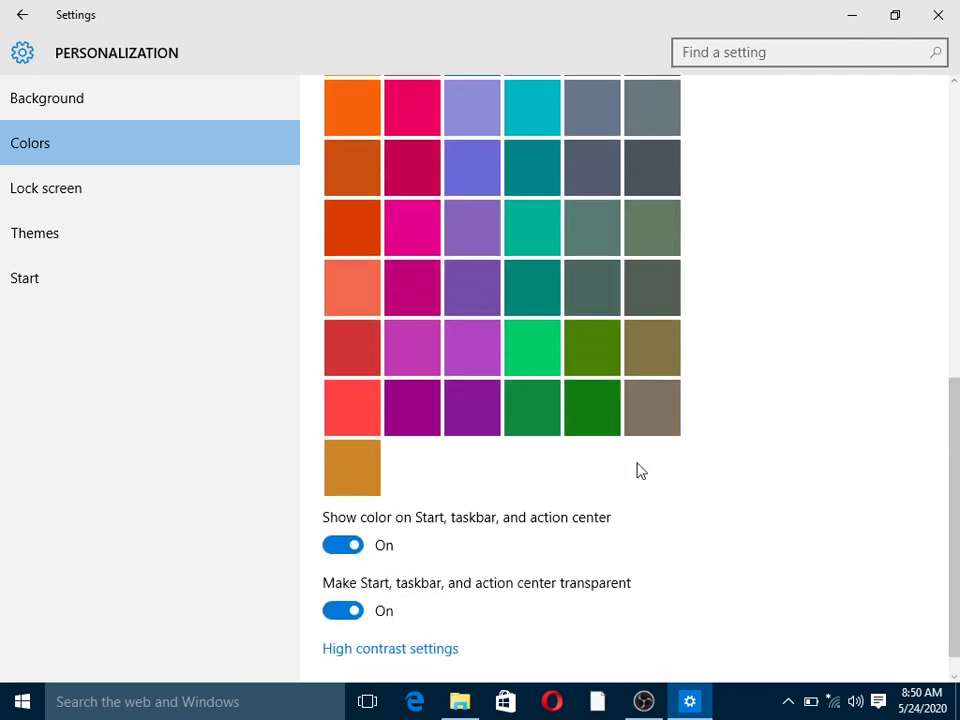
left_click(470, 250)
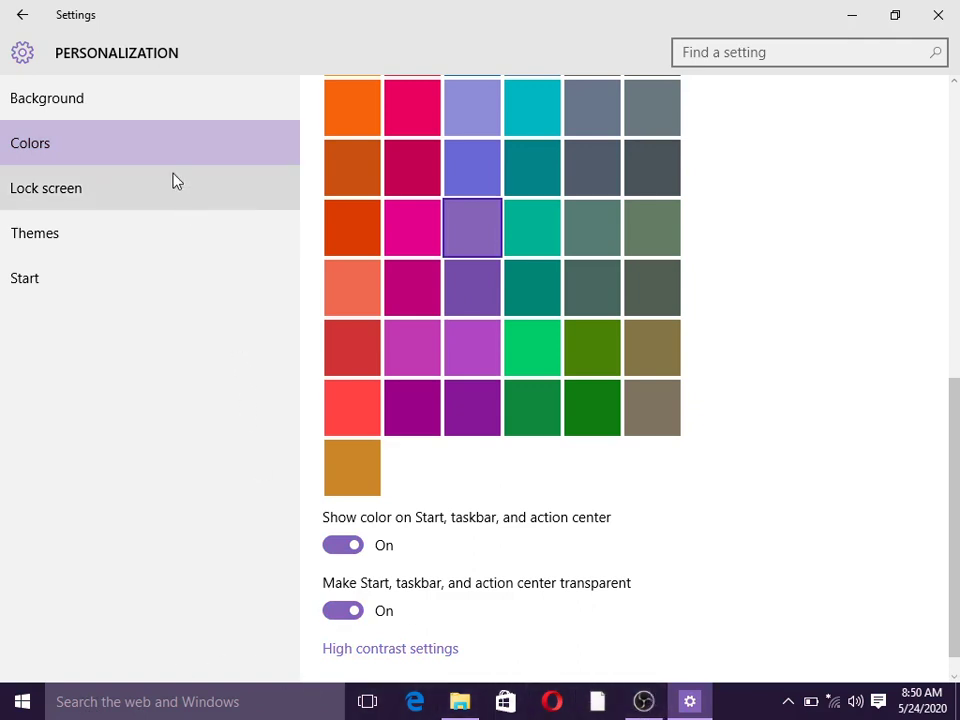
left_click(475, 410)
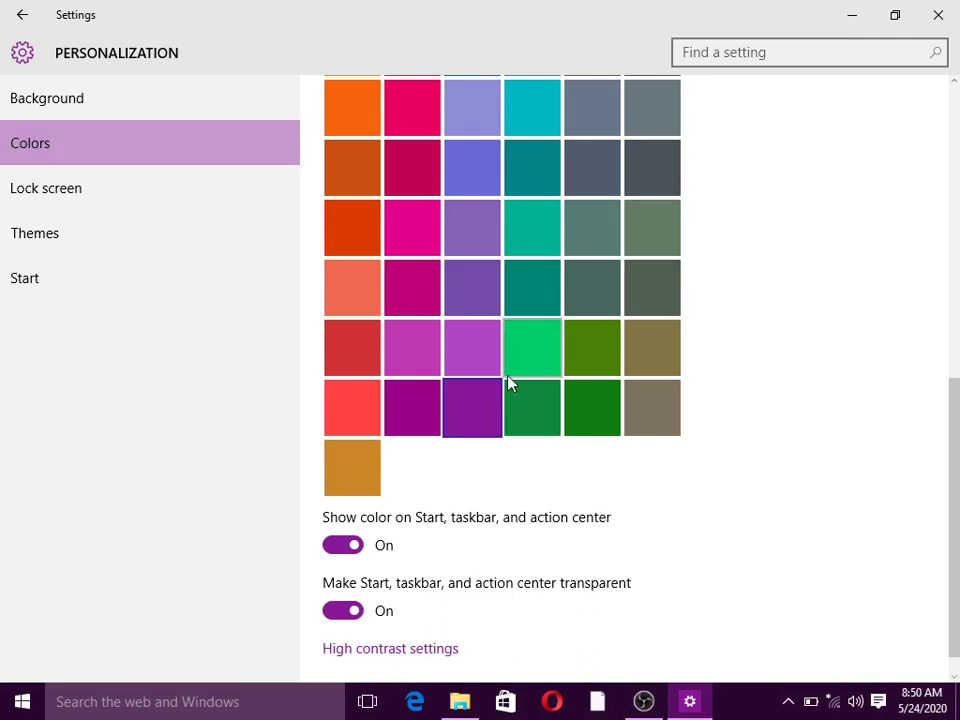
scroll(506, 381, "down", 1)
scroll(495, 377, "up", 5)
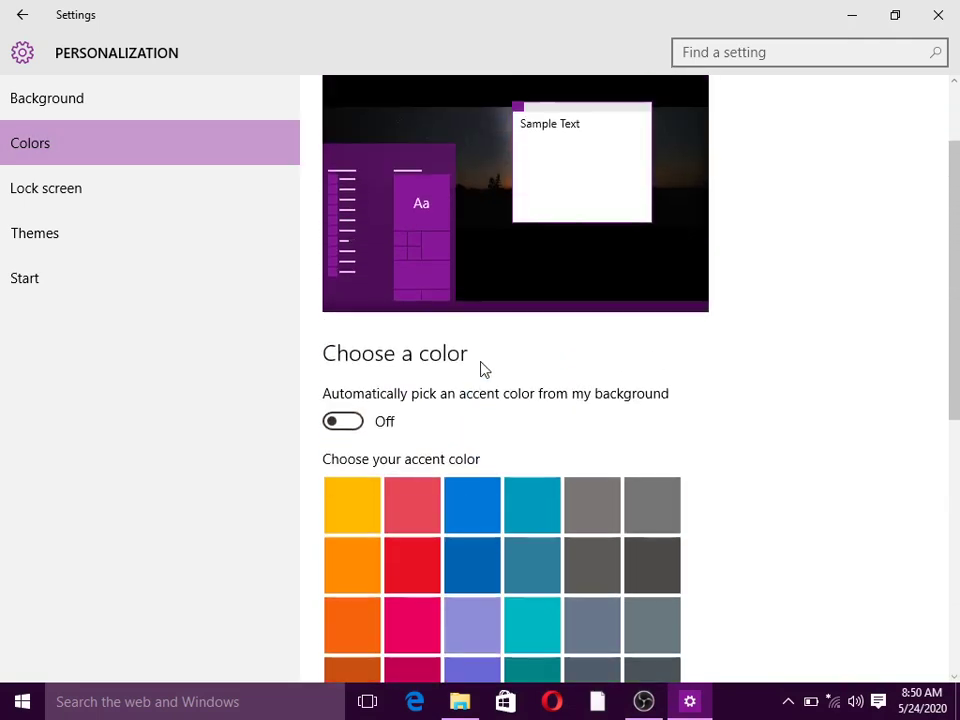
scroll(470, 360, "up", 2)
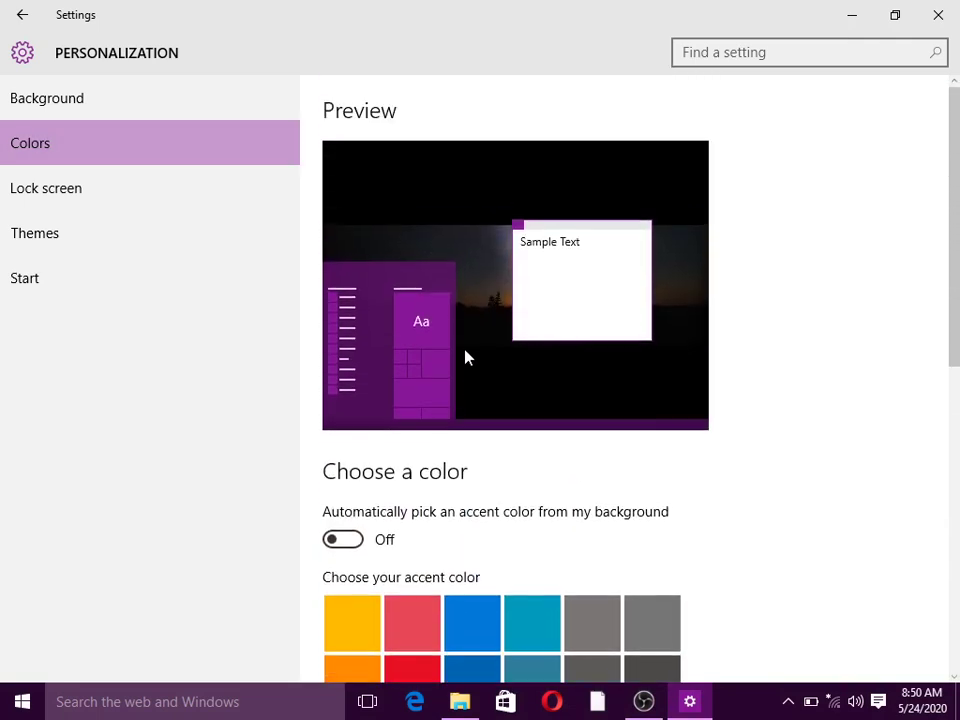
- Open the Screen Saver Settings from the lock screen personalization page and reposition the dialog
left_click(85, 196)
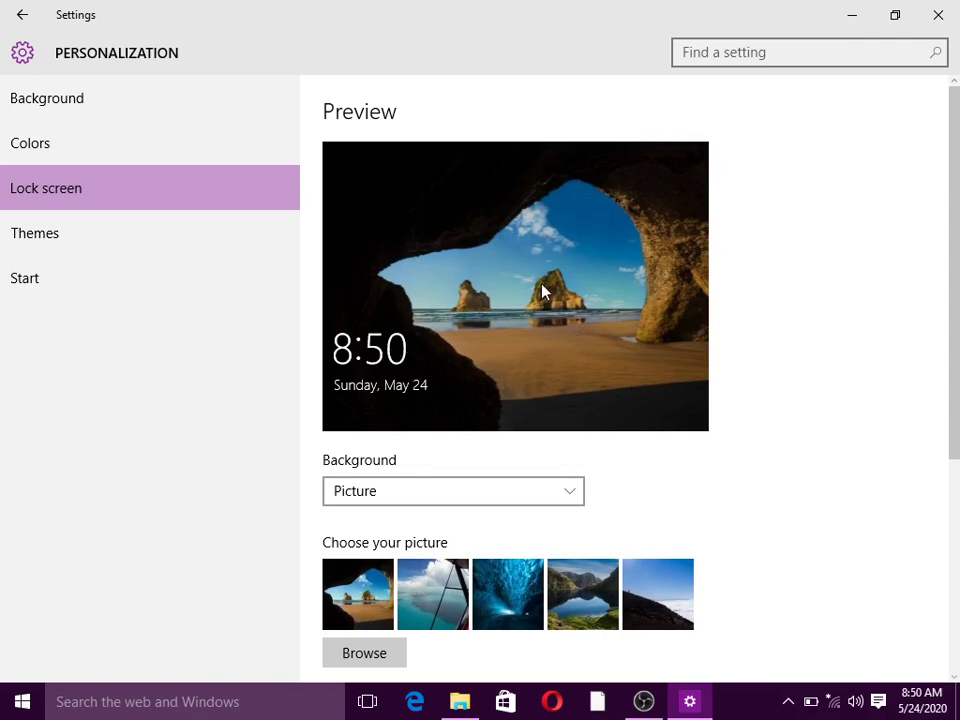
scroll(543, 291, "down", 5)
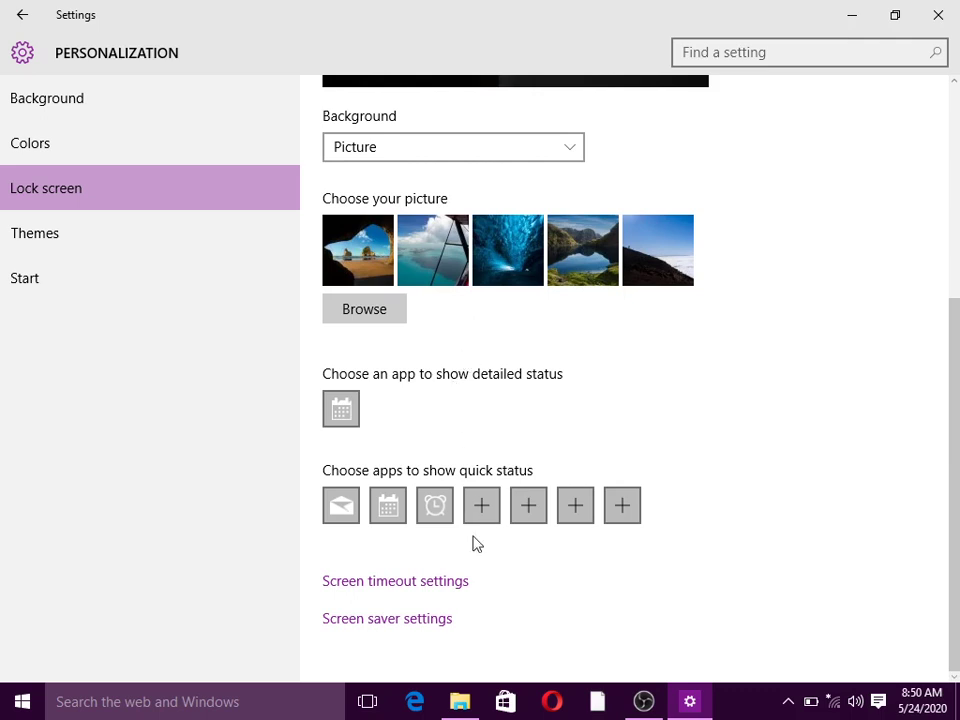
left_click(406, 626)
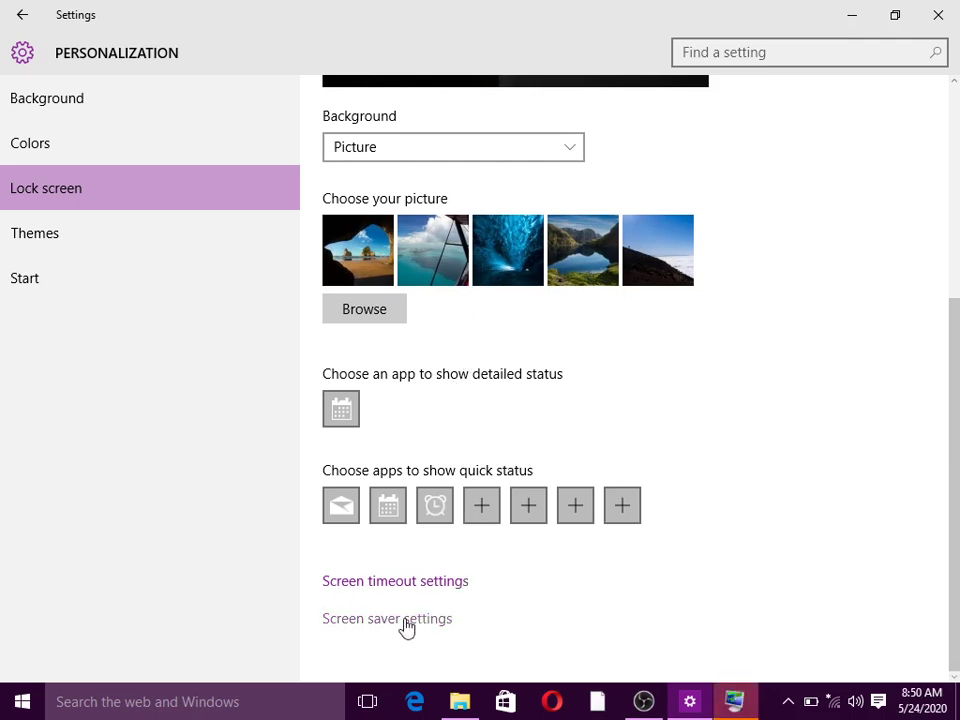
left_click(728, 712)
left_click_drag(300, 122, 617, 109)
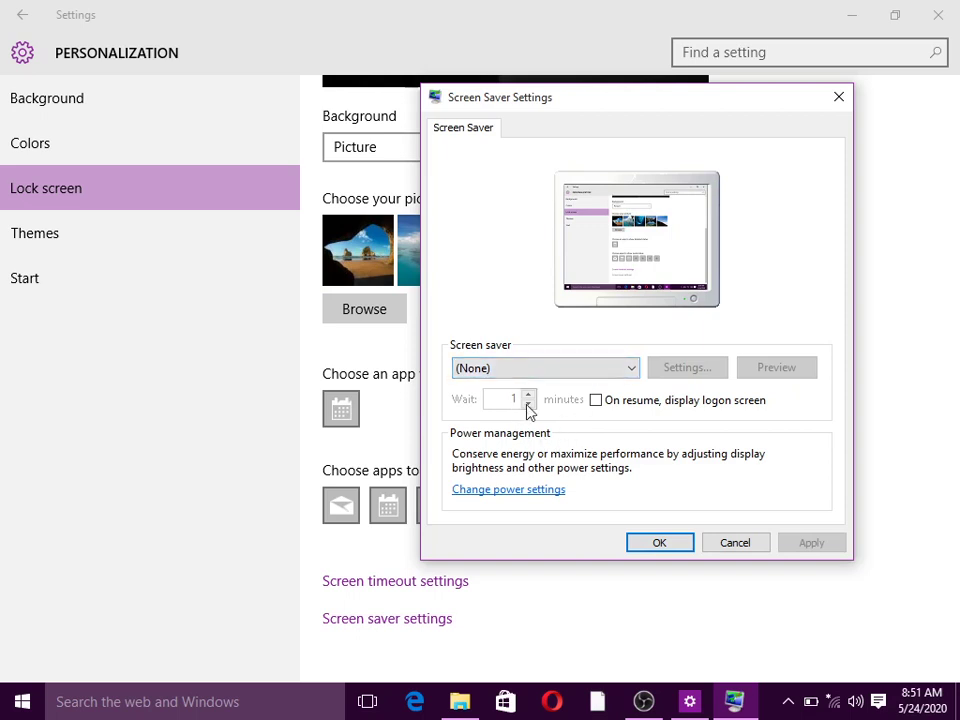
- Choose the Bubbles screen saver and preview it full screen
left_click(632, 370)
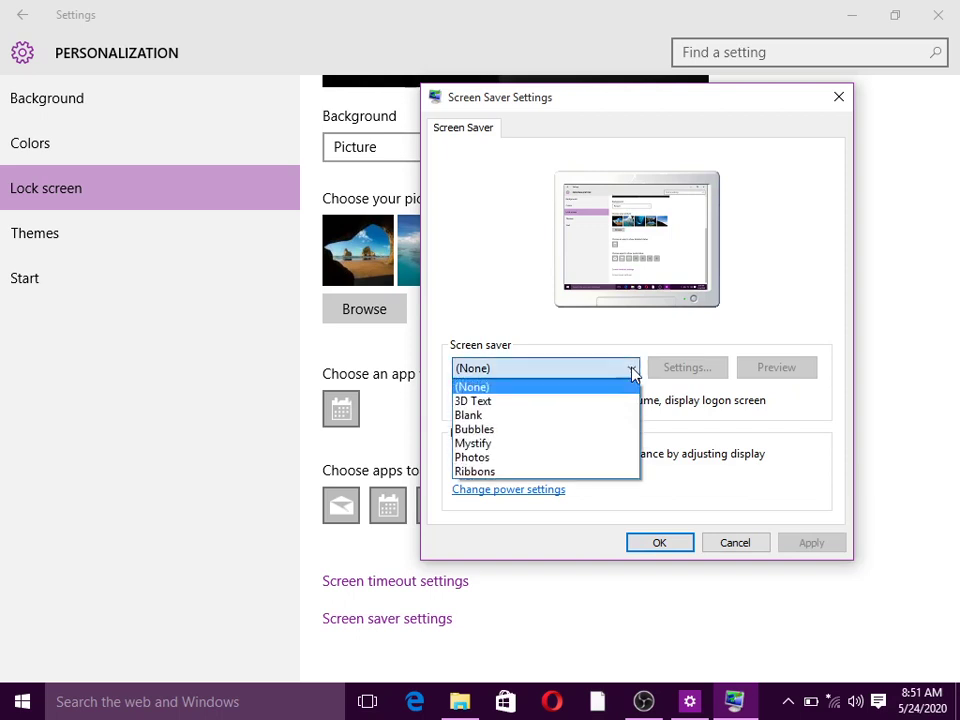
left_click(580, 430)
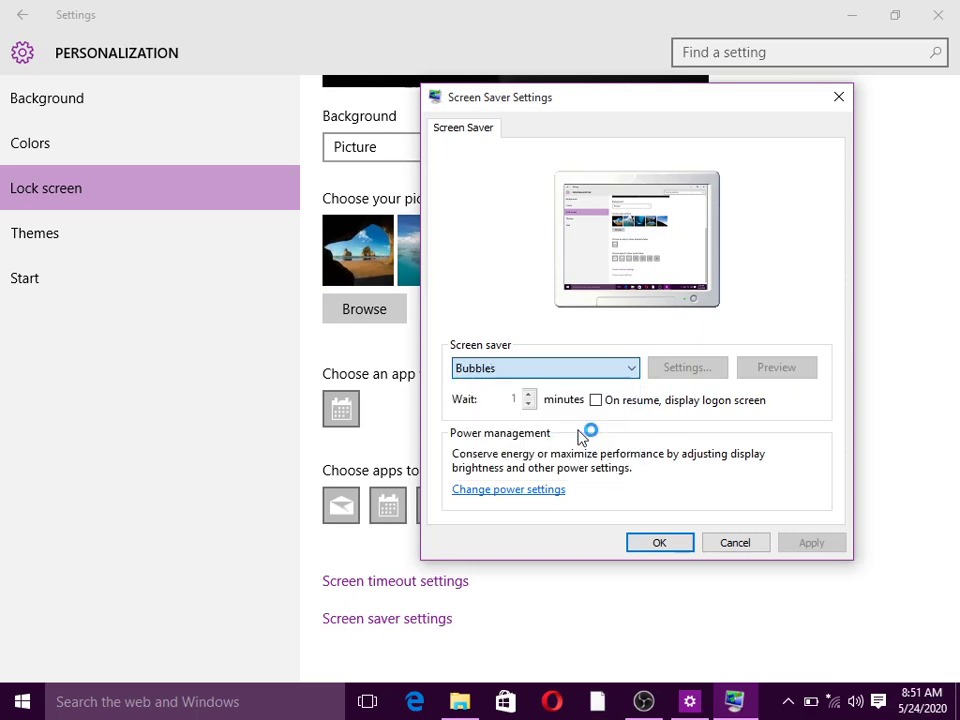
left_click(762, 372)
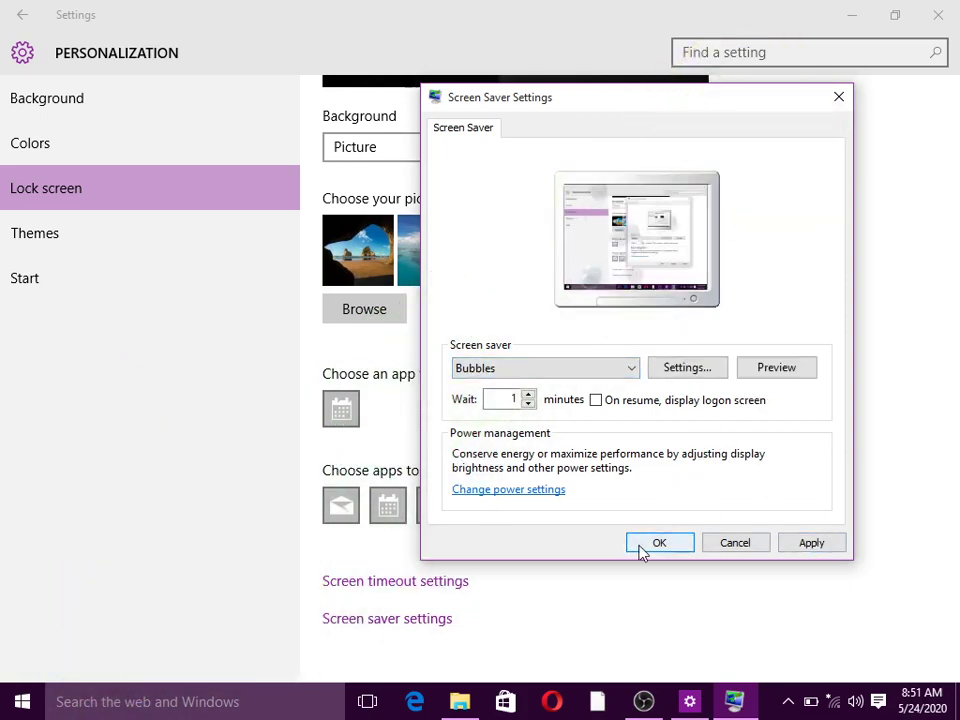
- Change the screen saver to 3D Text and preview it full screen
left_click(630, 374)
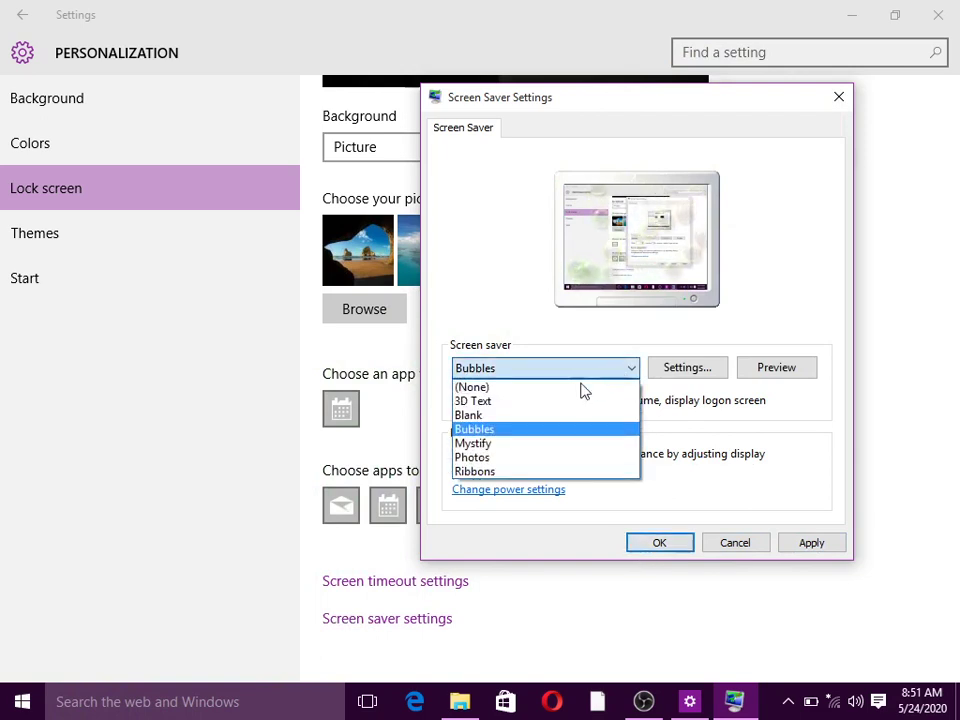
left_click(513, 400)
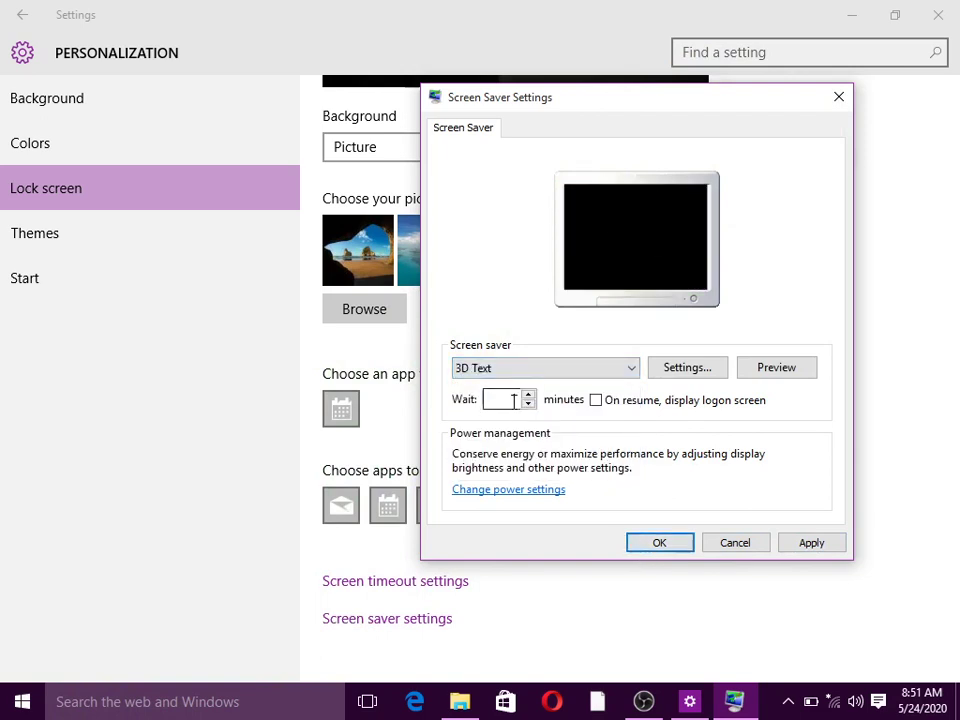
left_click(782, 368)
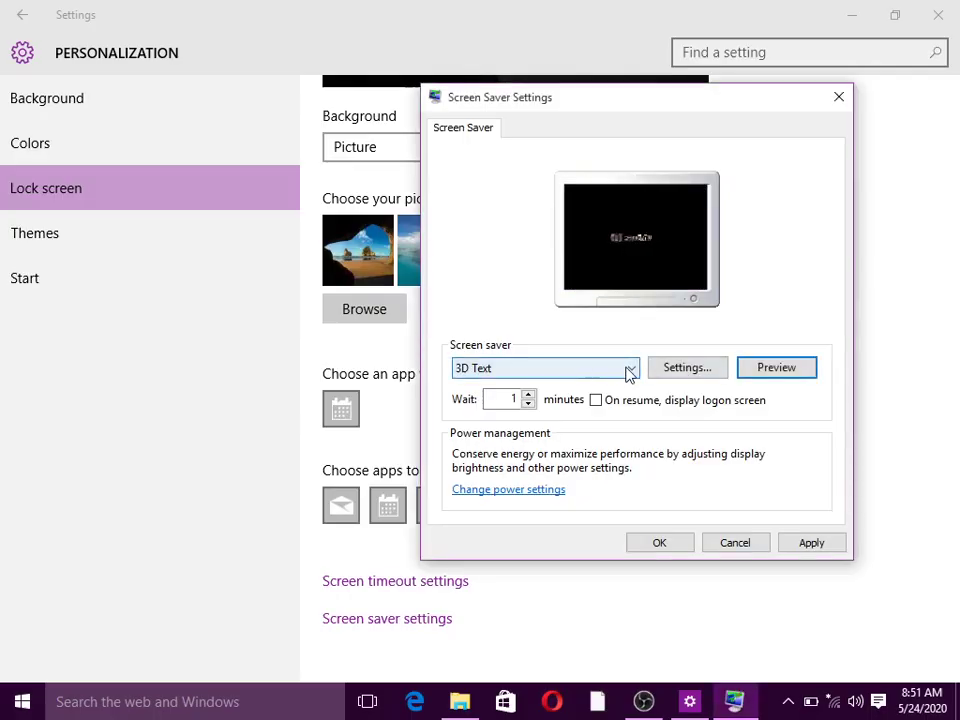
left_click(631, 371)
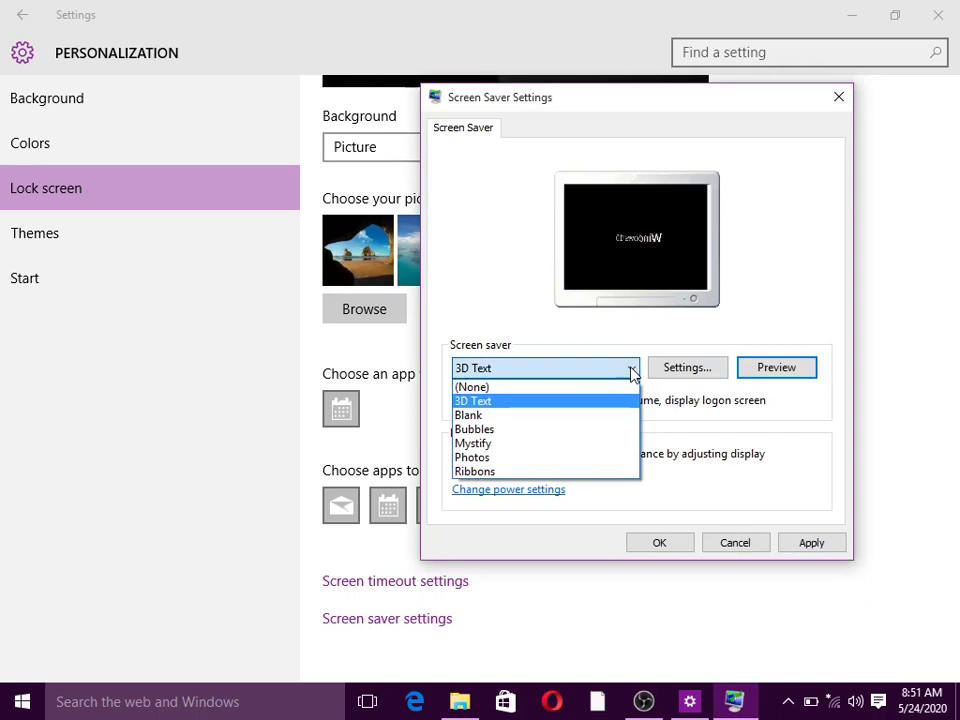
left_click(560, 403)
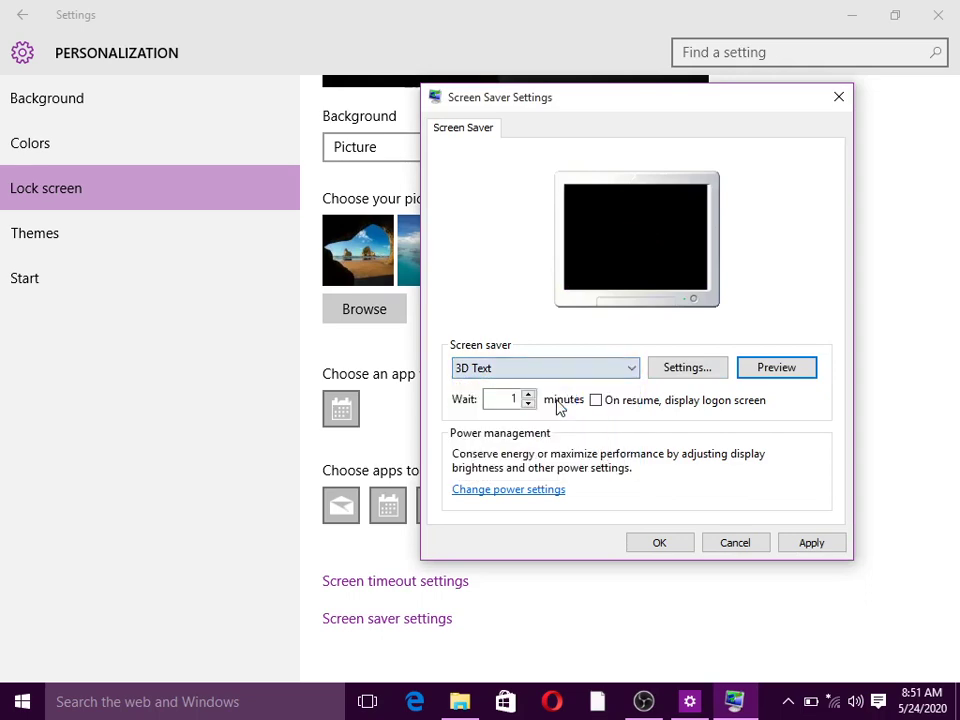
- In the 3D Text screen saver's settings, replace the custom text with "Wait I am coming!!"
left_click(676, 371)
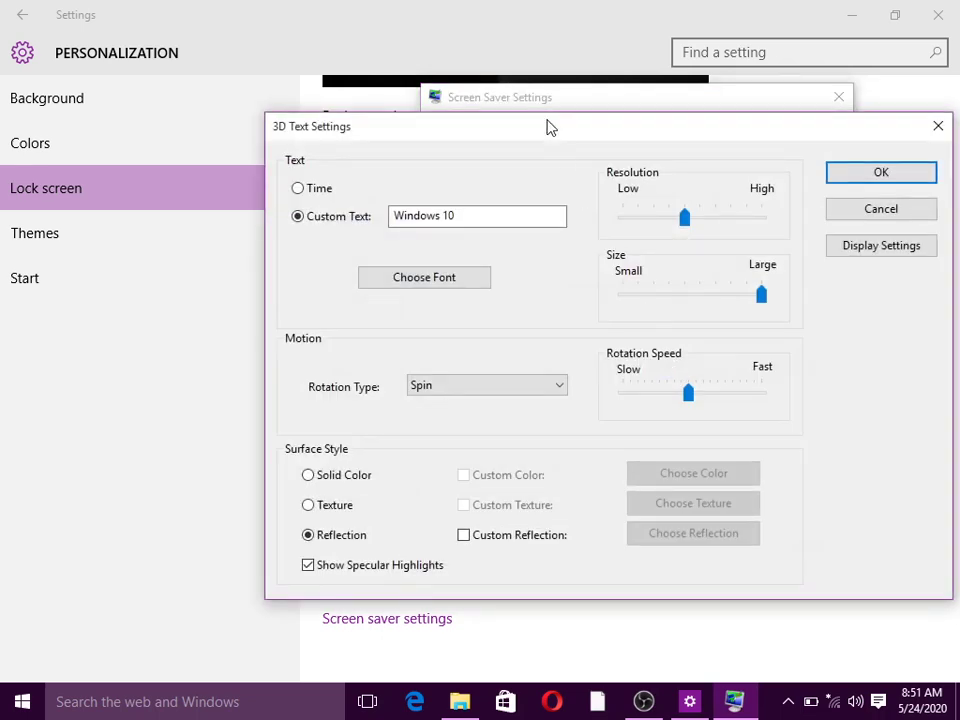
left_click_drag(548, 129, 477, 78)
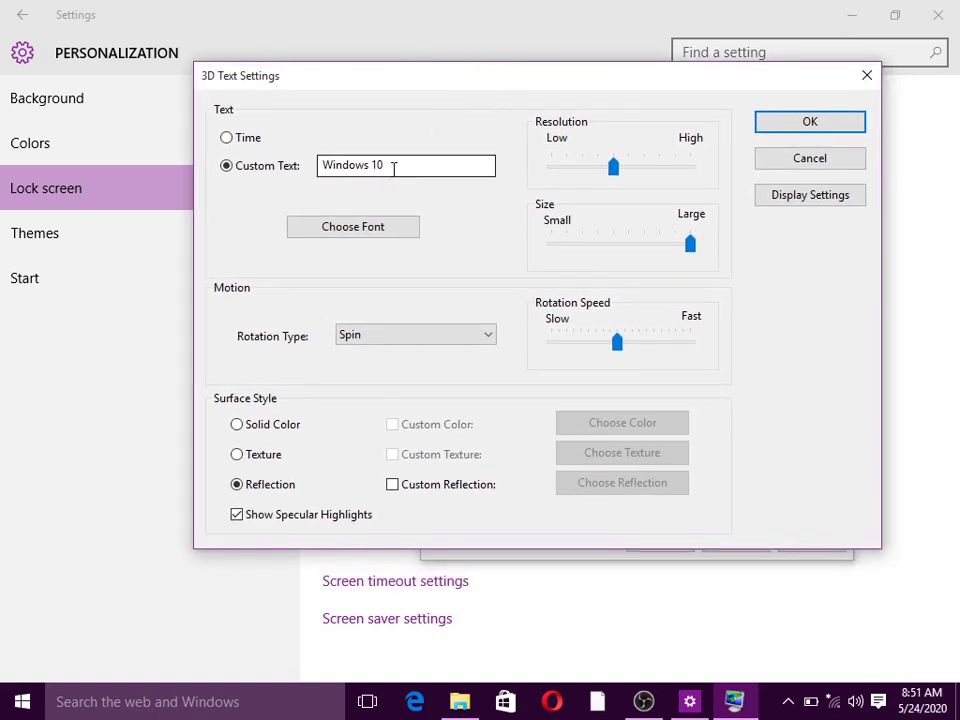
left_click_drag(392, 167, 324, 168)
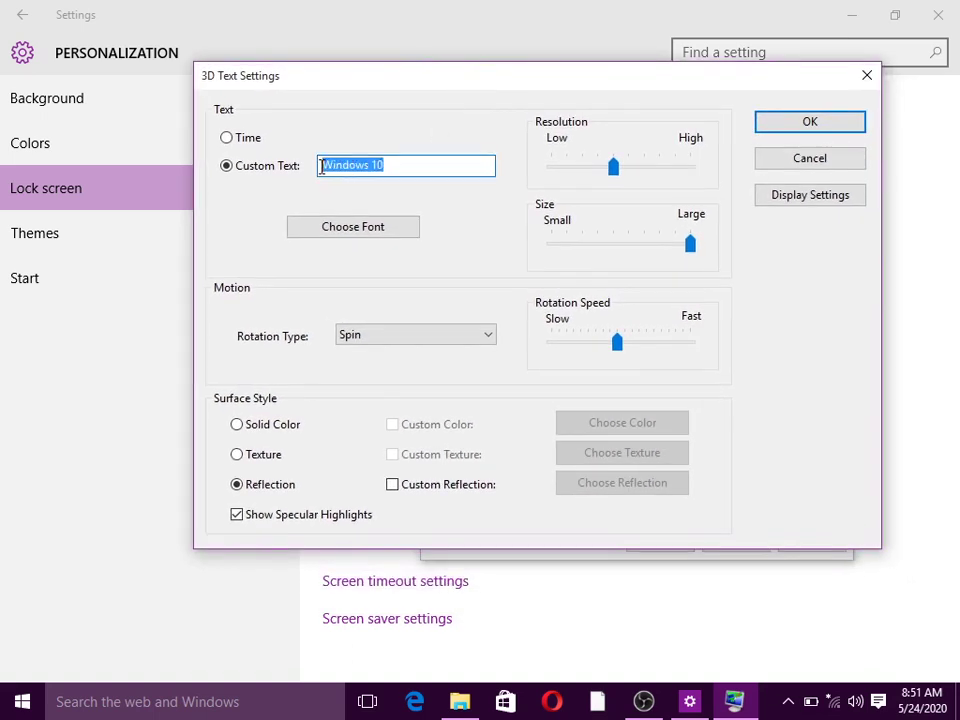
type("Wait I am coming!!")
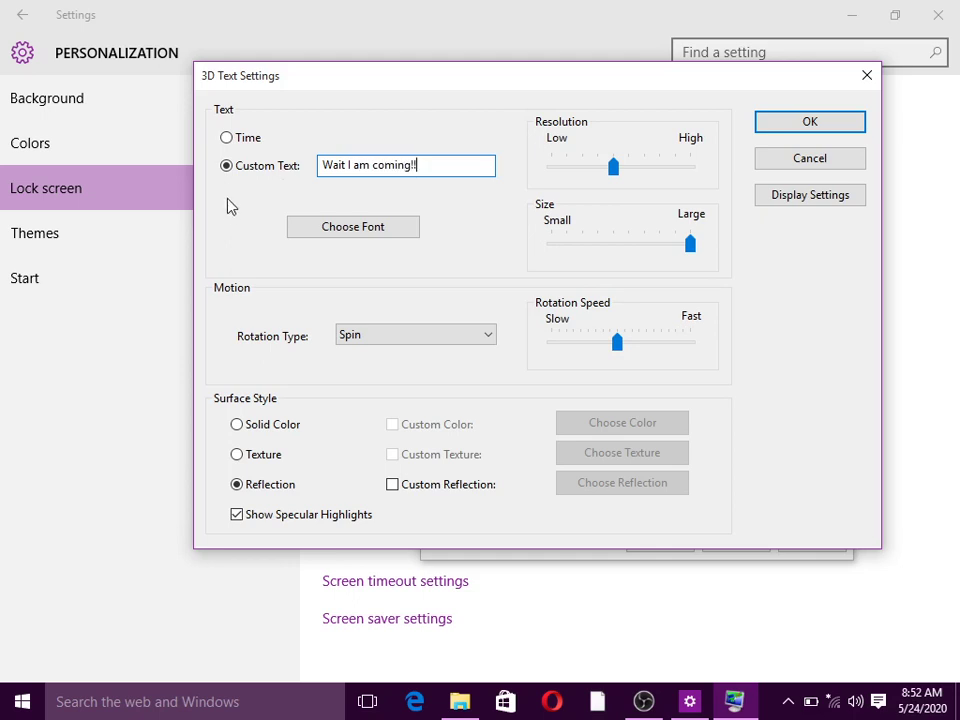
- Look through the available fonts and styles for the 3D text and keep Tahoma Regular
left_click(371, 233)
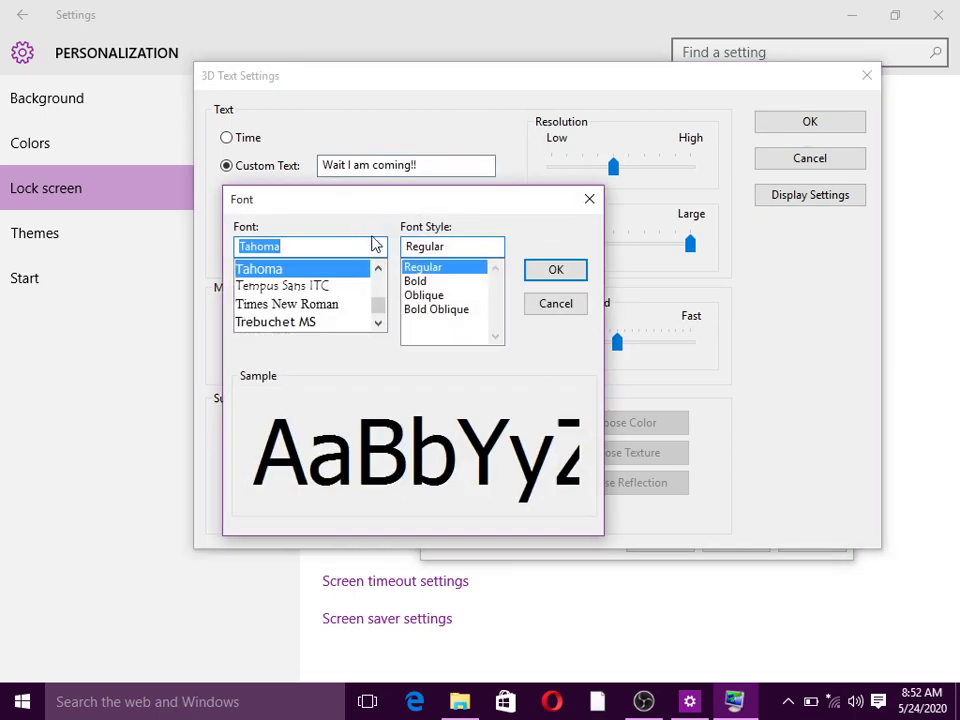
mouse_move(379, 312)
left_mouse_down()
mouse_move(386, 294)
mouse_move(384, 322)
left_mouse_up()
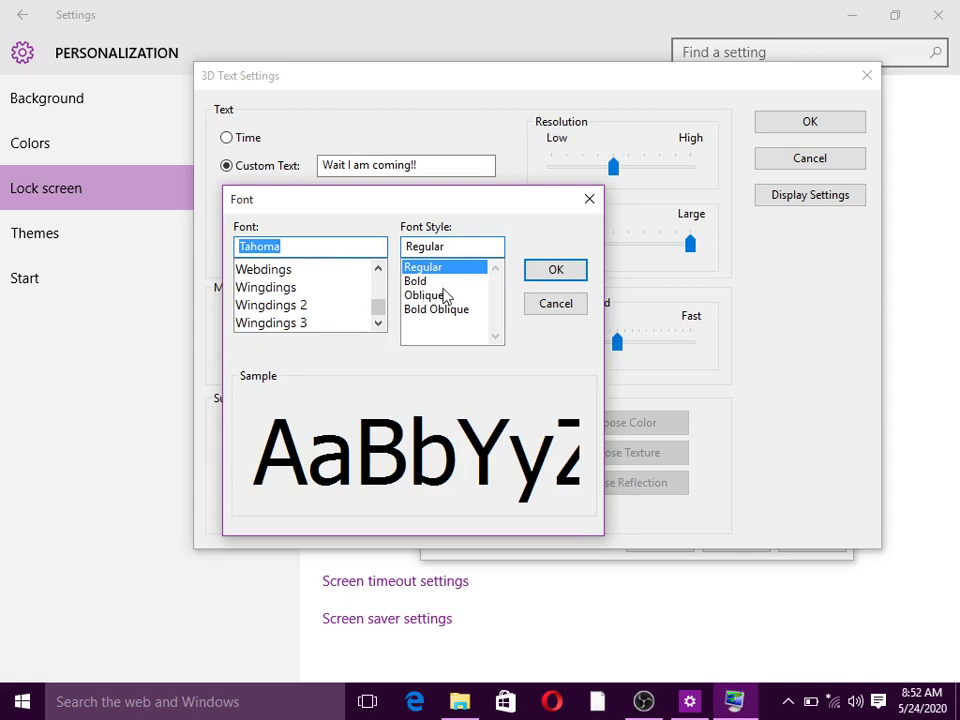
left_click(559, 270)
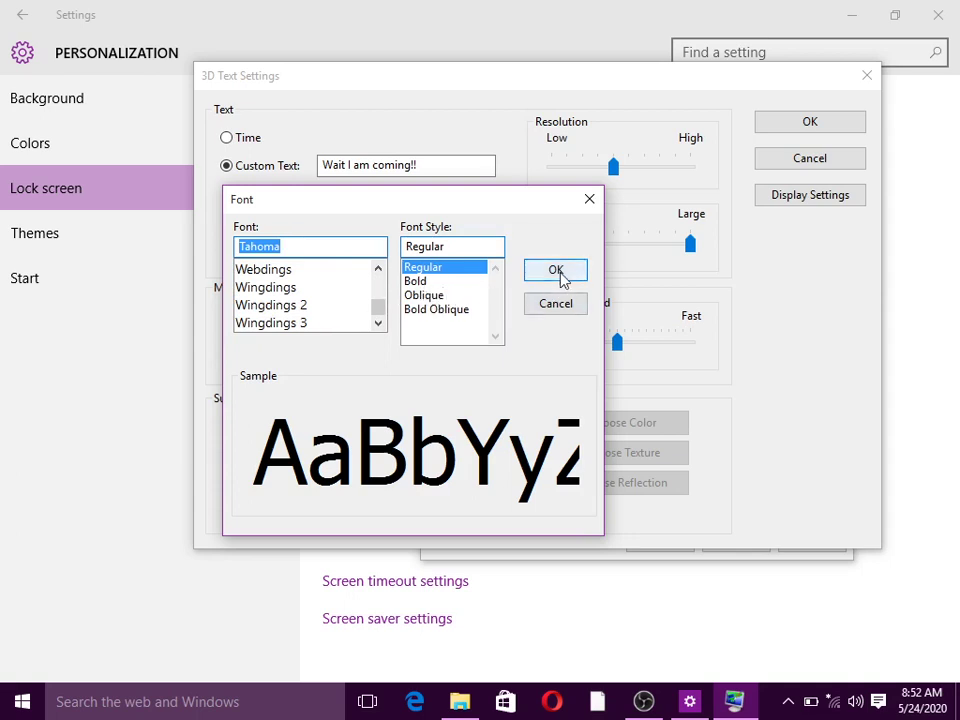
left_click(558, 271)
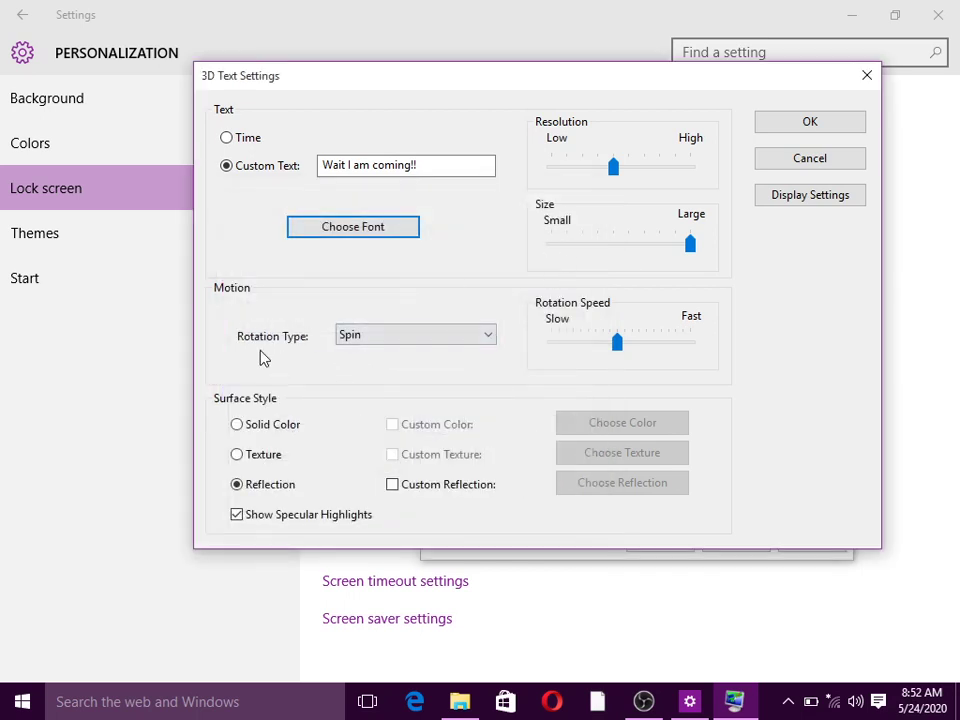
- Keep Spin as the 3D text's rotation type, accept the text settings, preview the screen saver full screen and save it
left_click(488, 338)
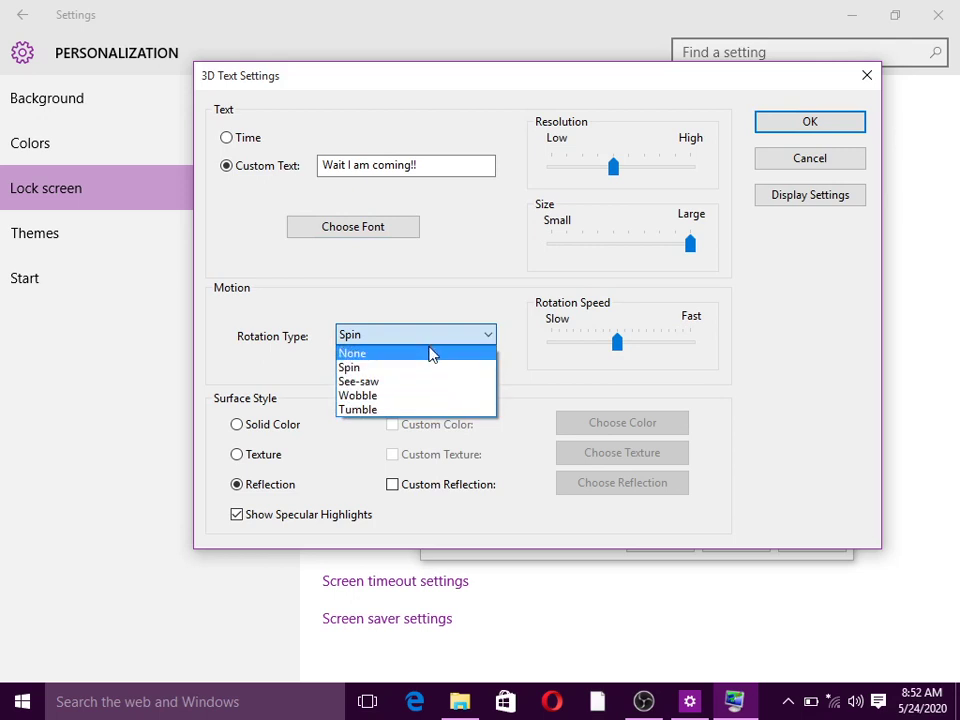
left_click(222, 424)
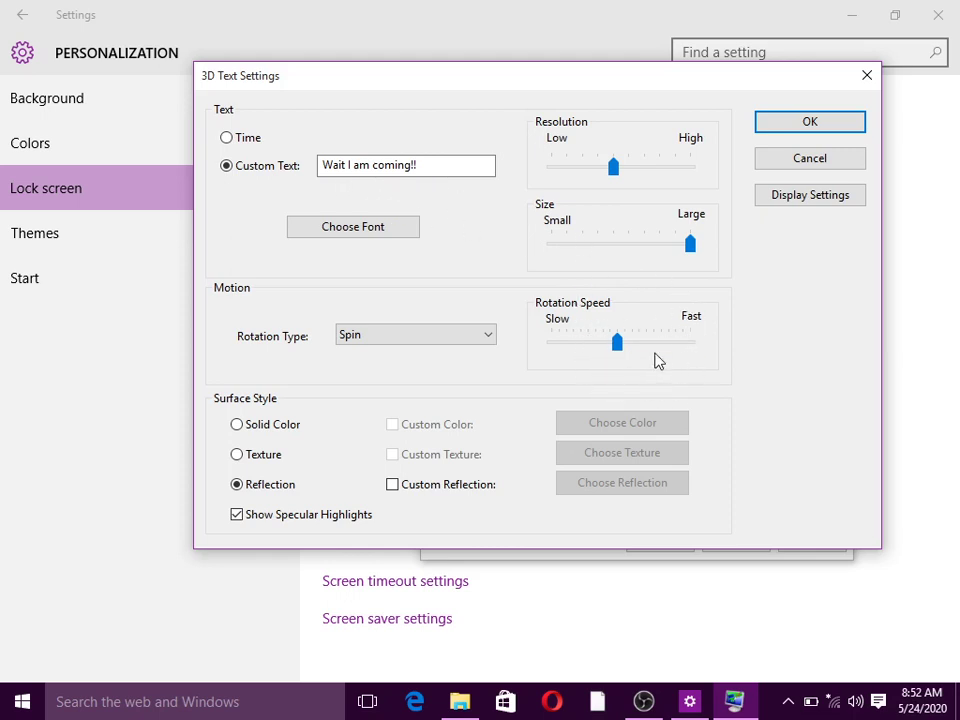
left_click(800, 124)
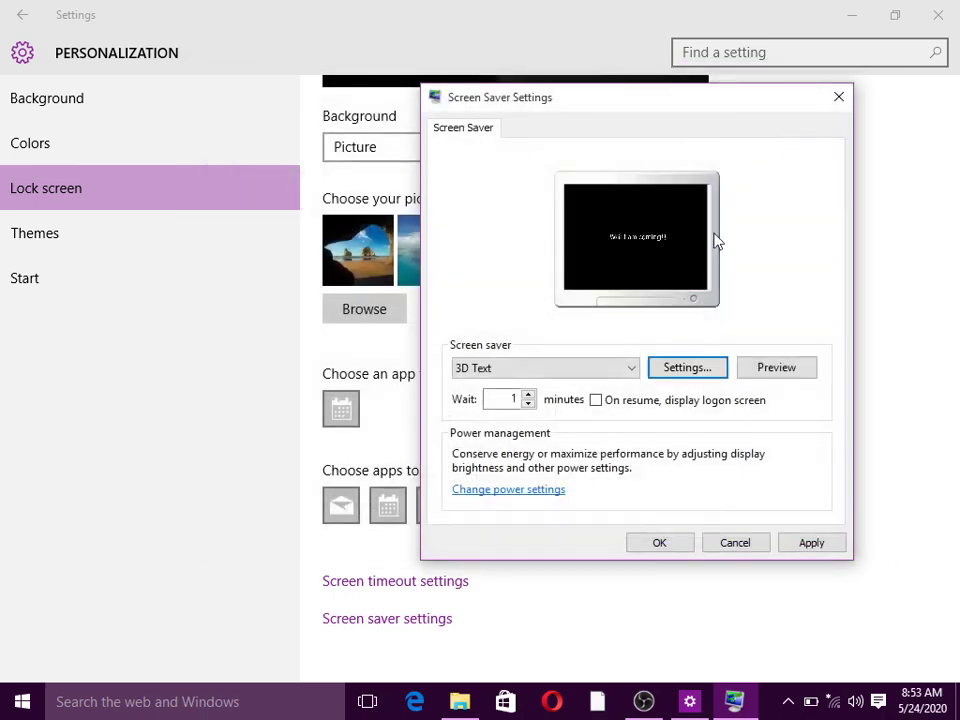
left_click(772, 368)
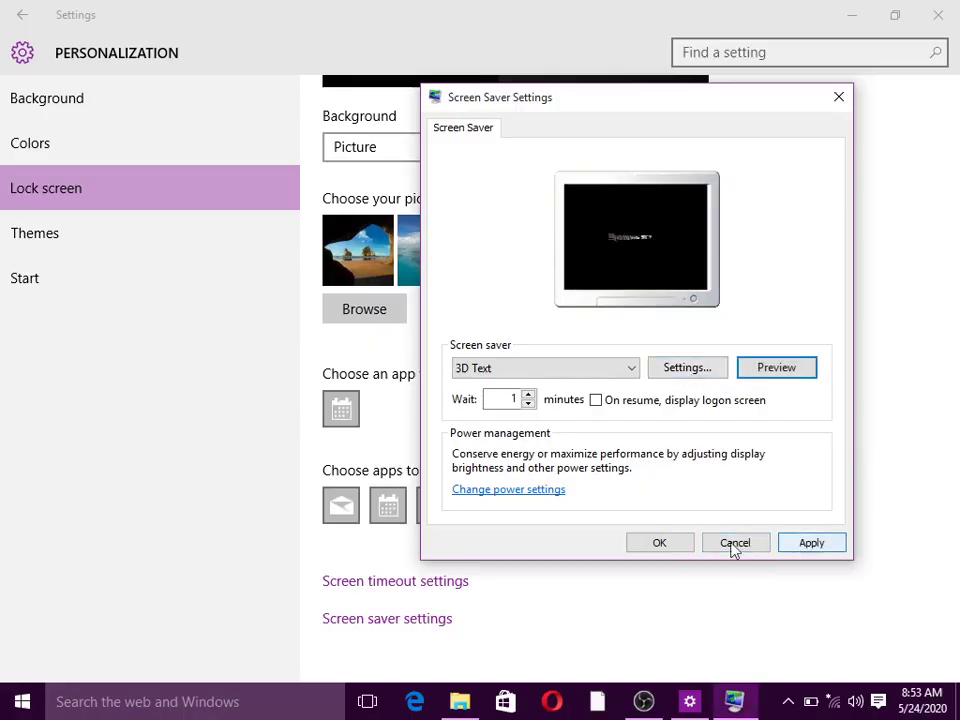
left_click(659, 543)
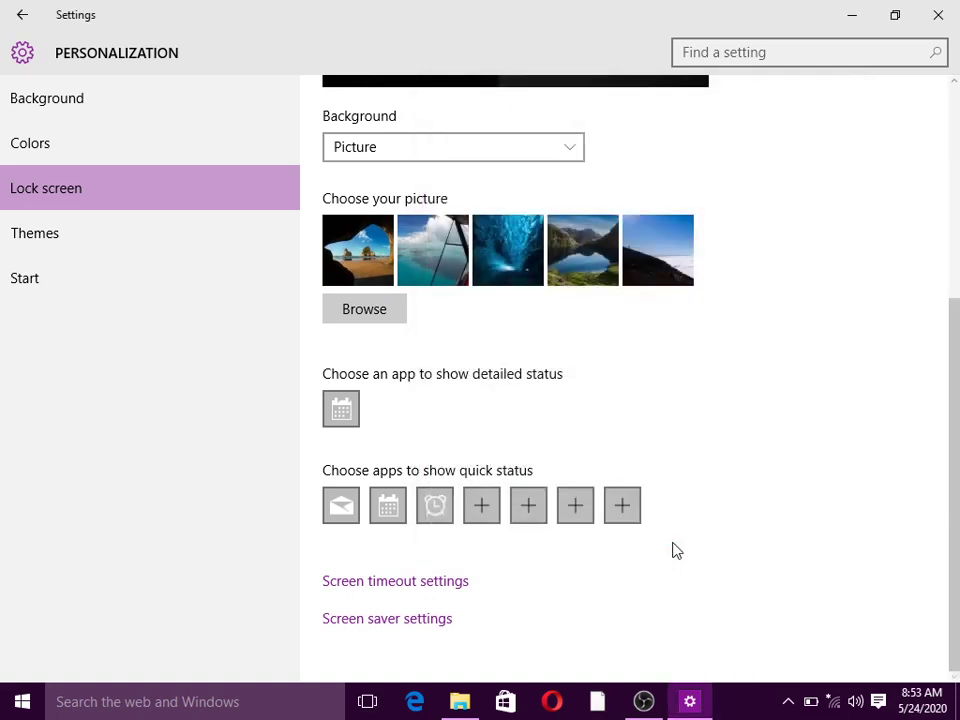
- Open the theme settings, look through the default and high contrast themes, and close the theme window
left_click(90, 243)
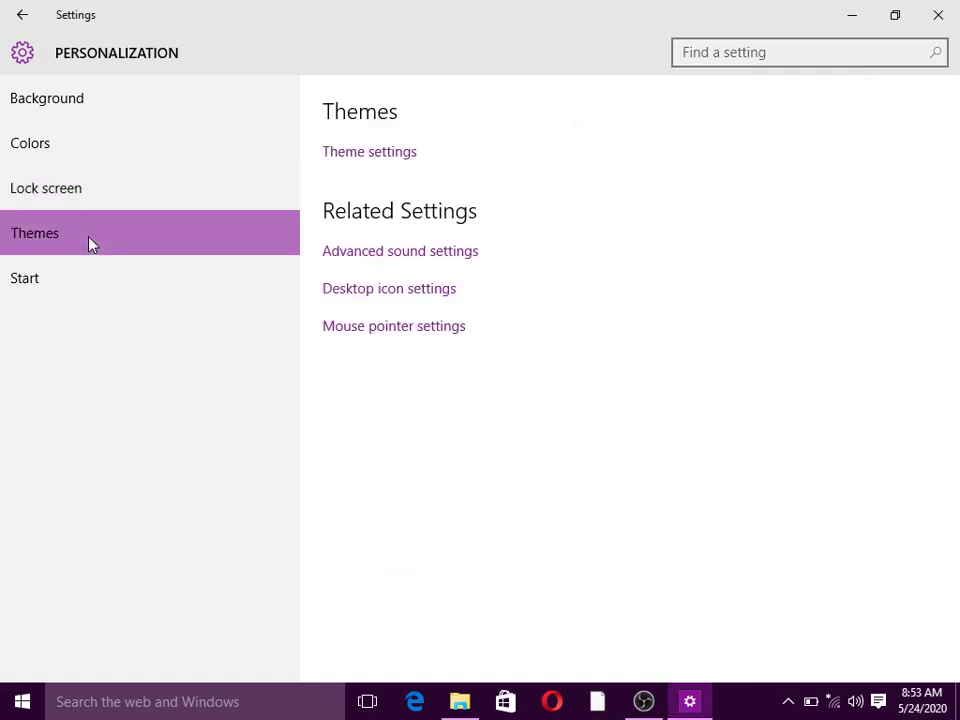
left_click(372, 158)
scroll(577, 322, "down", 3)
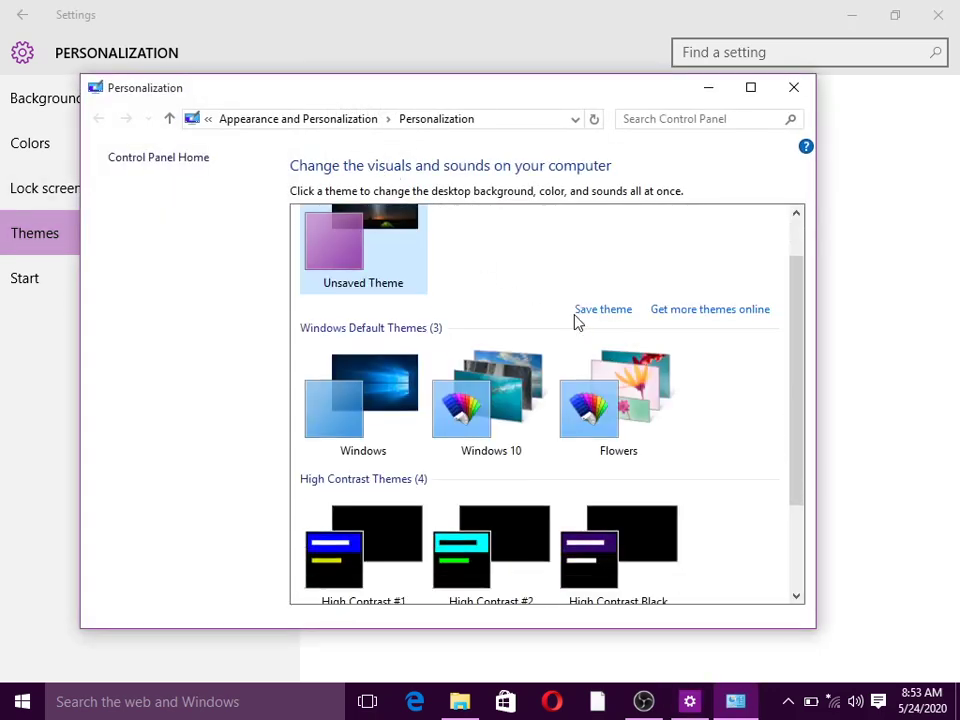
scroll(577, 322, "up", 3)
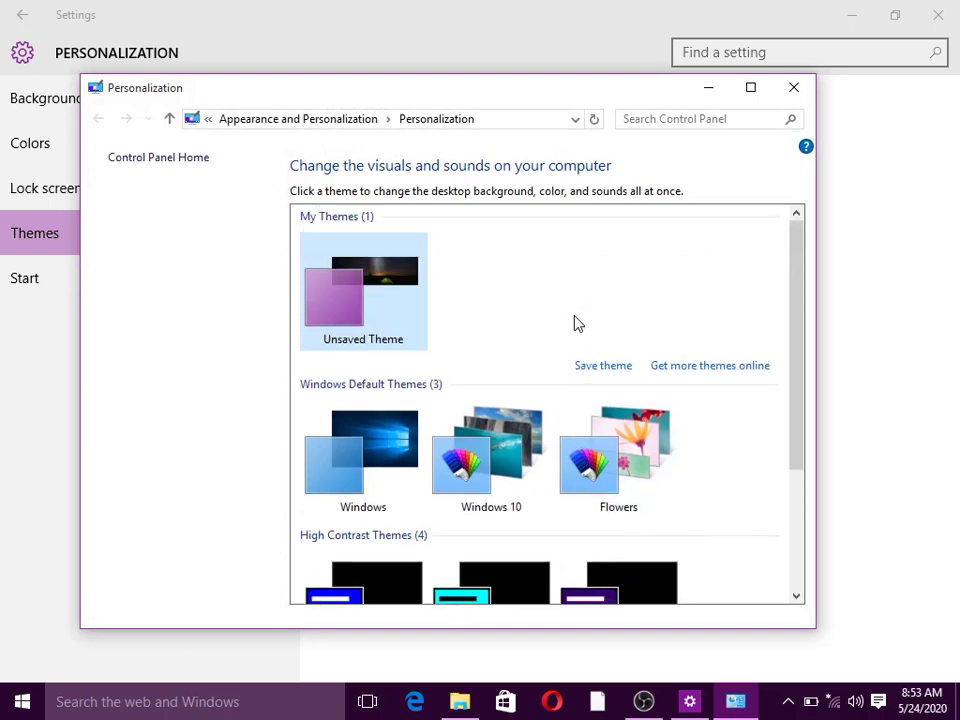
left_click(792, 88)
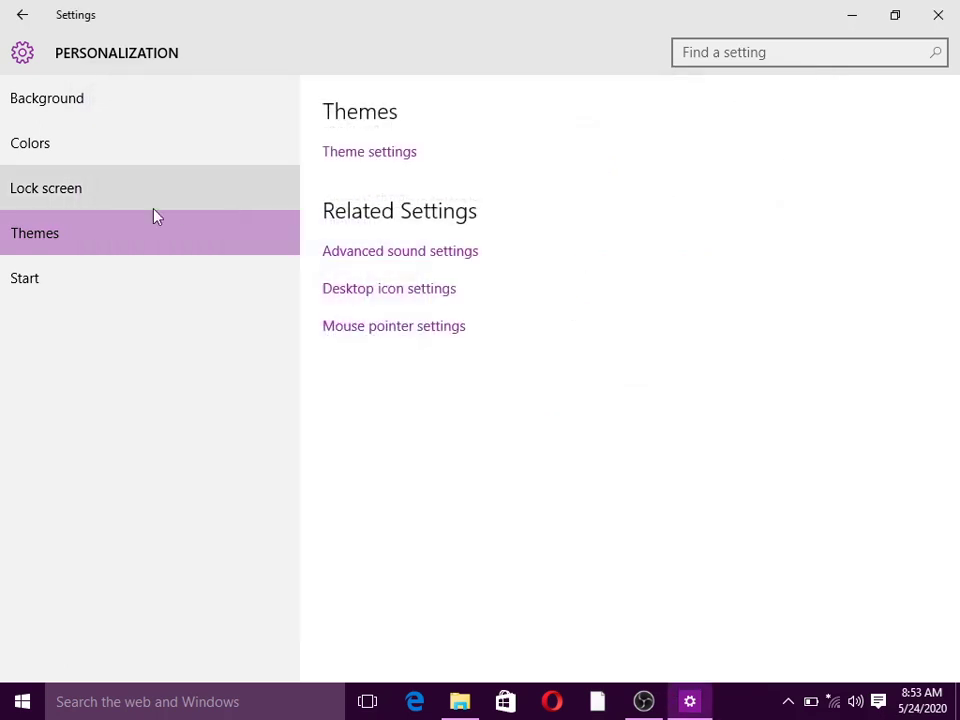
- Review the Start personalization options alongside the Start menu and close the Settings window
left_click(74, 287)
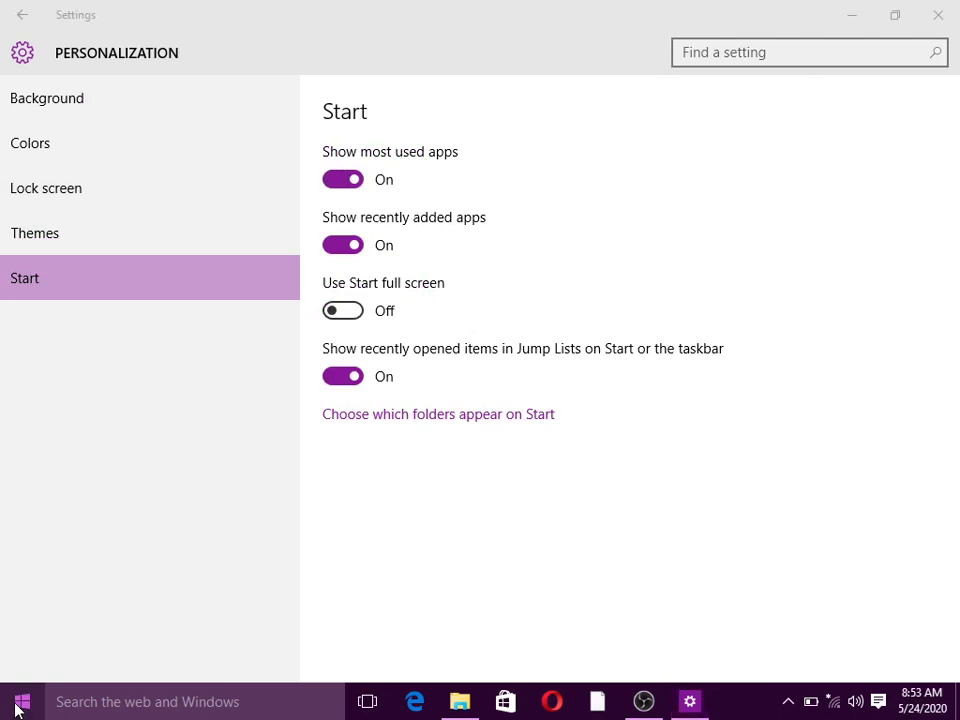
left_click(18, 707)
left_click(16, 708)
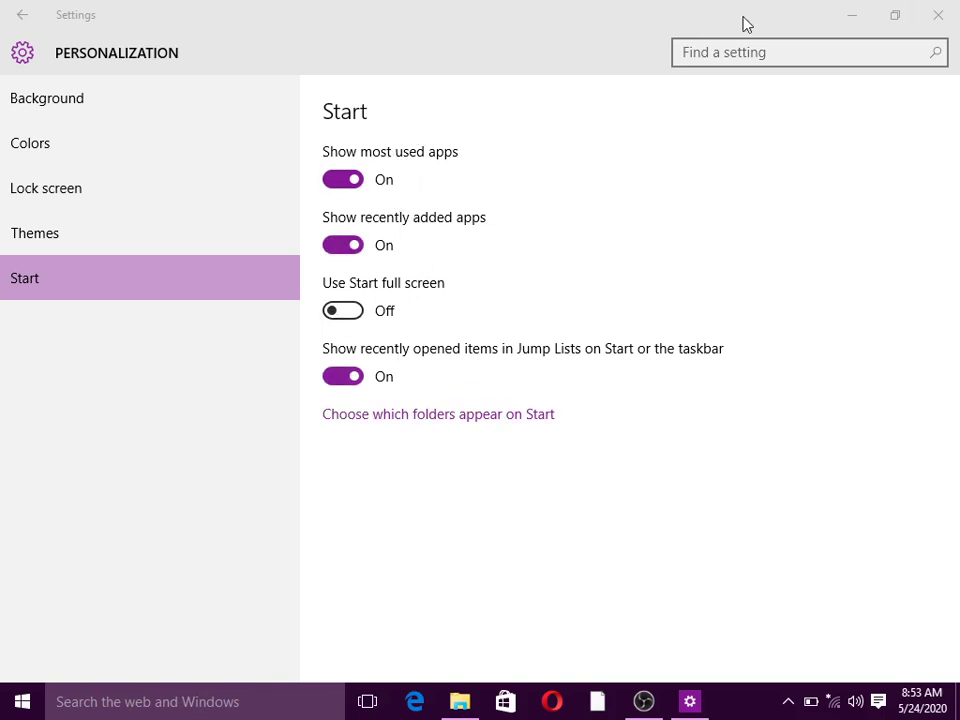
left_click(936, 9)
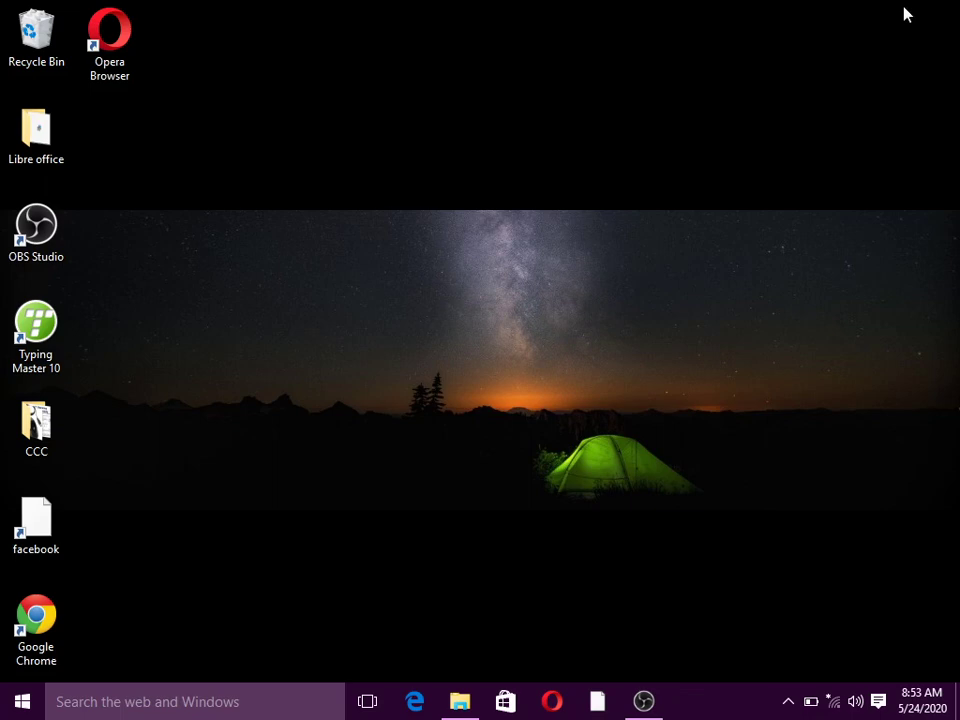
- In the desktop's display settings, try the Portrait orientation, switch back to Landscape and close the window without applying
right_click(452, 289)
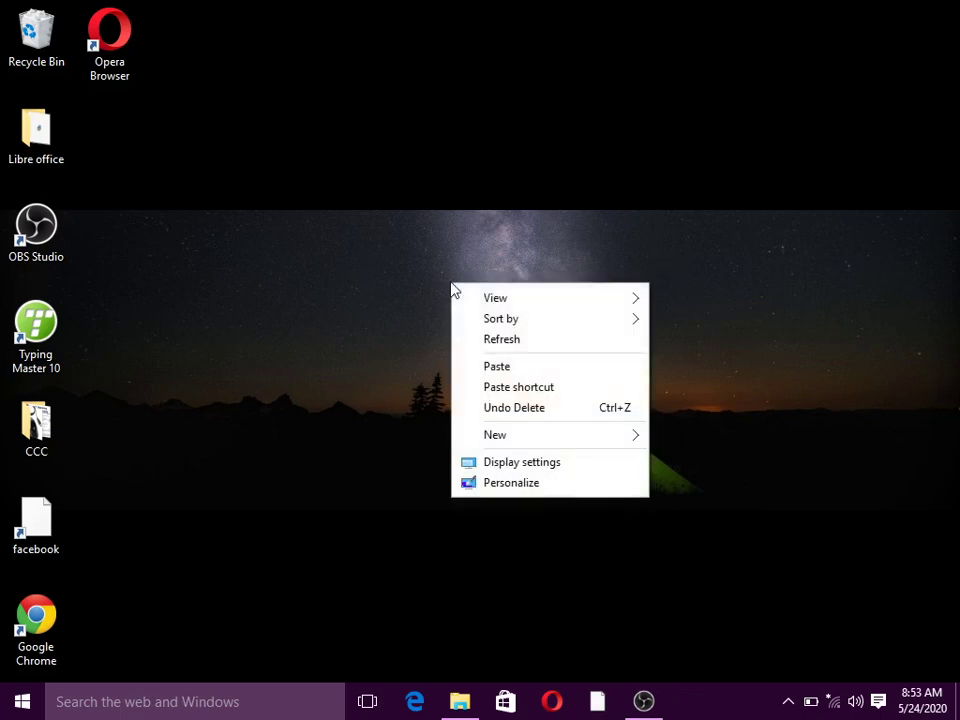
left_click(527, 463)
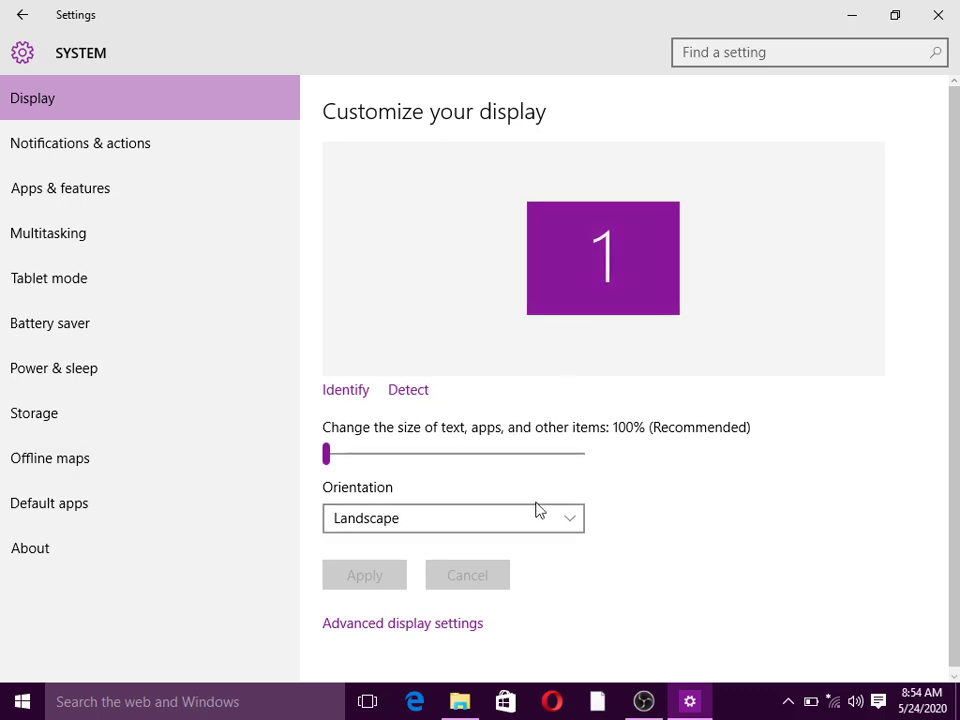
left_click(569, 520)
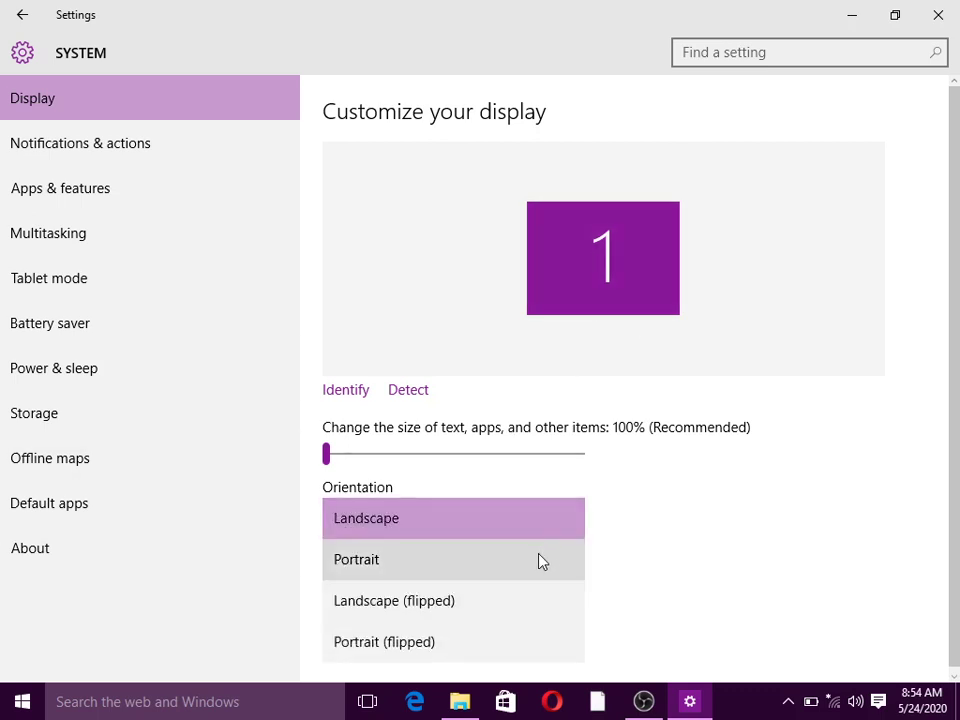
left_click(538, 560)
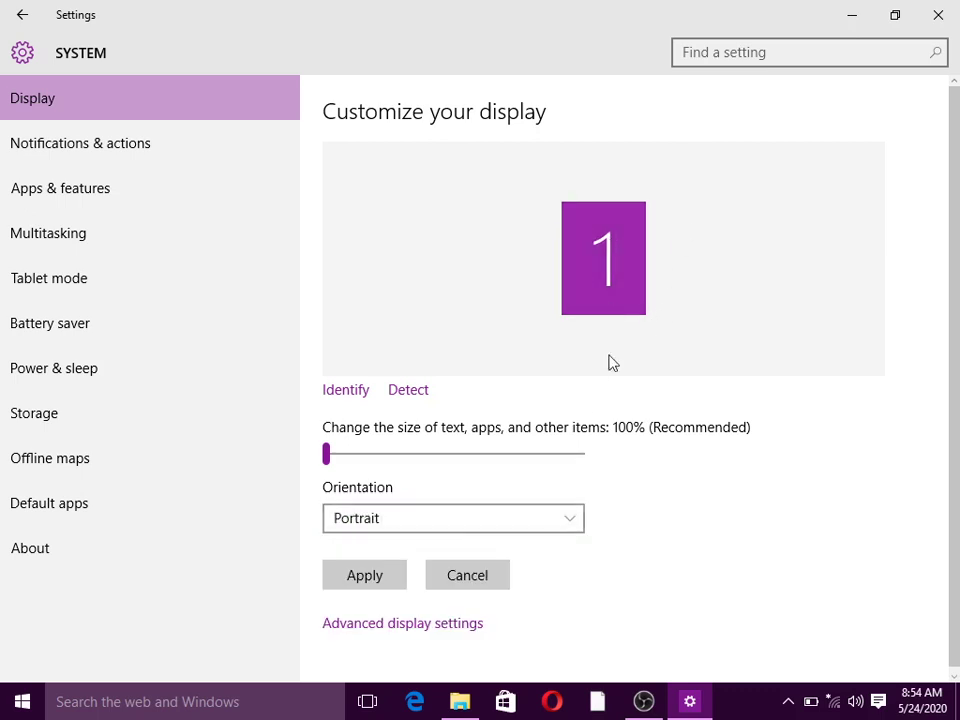
left_click(570, 520)
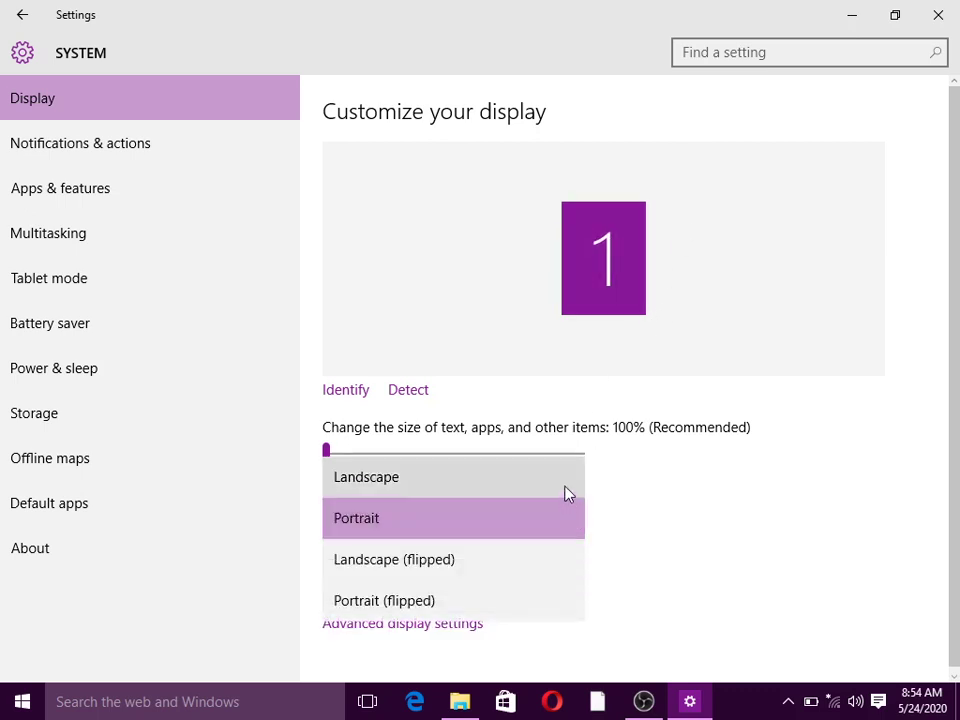
left_click(566, 492)
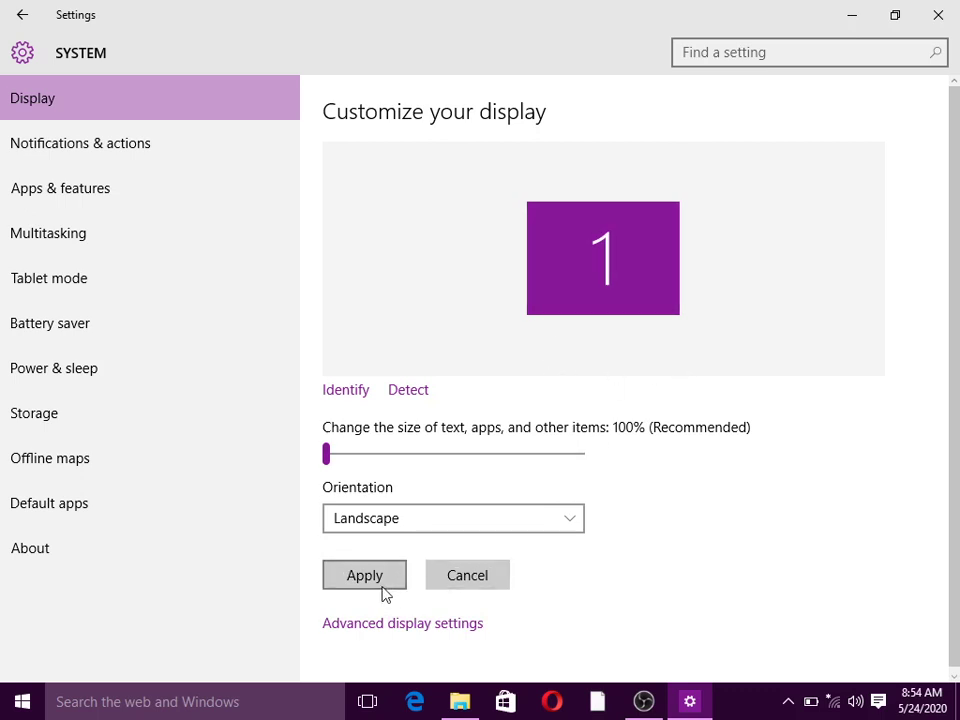
scroll(435, 540, "down", 1)
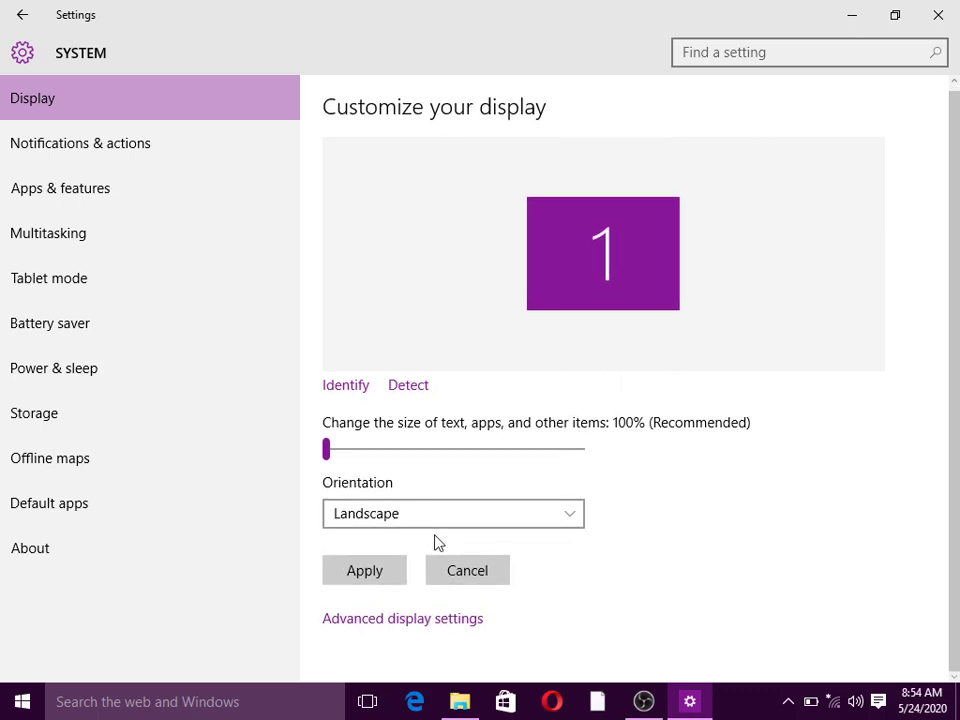
left_click(940, 17)
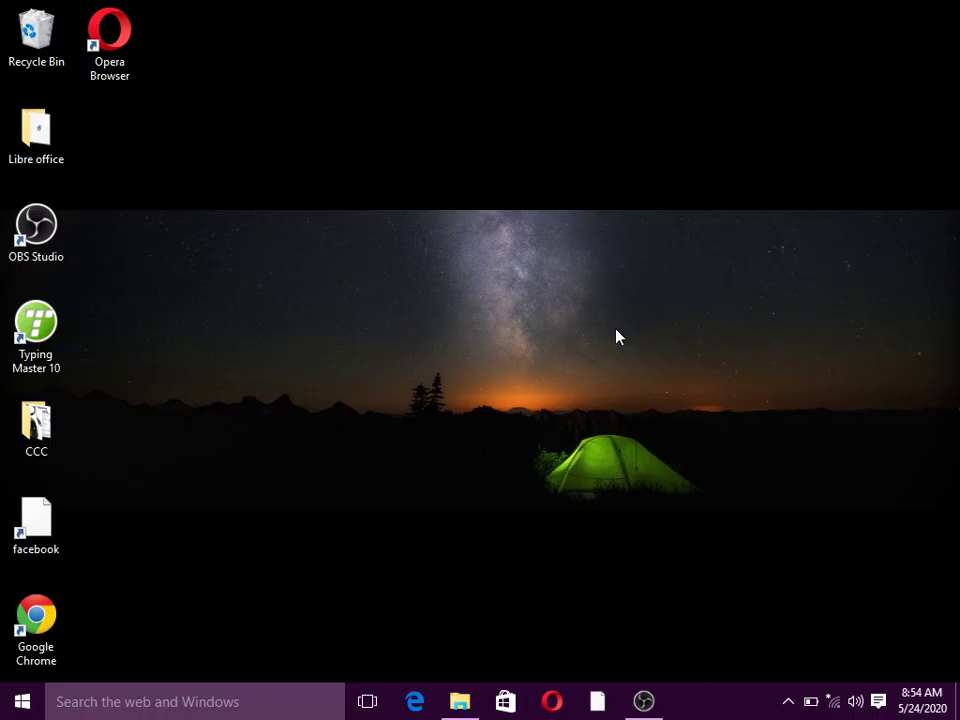
left_click(643, 701)
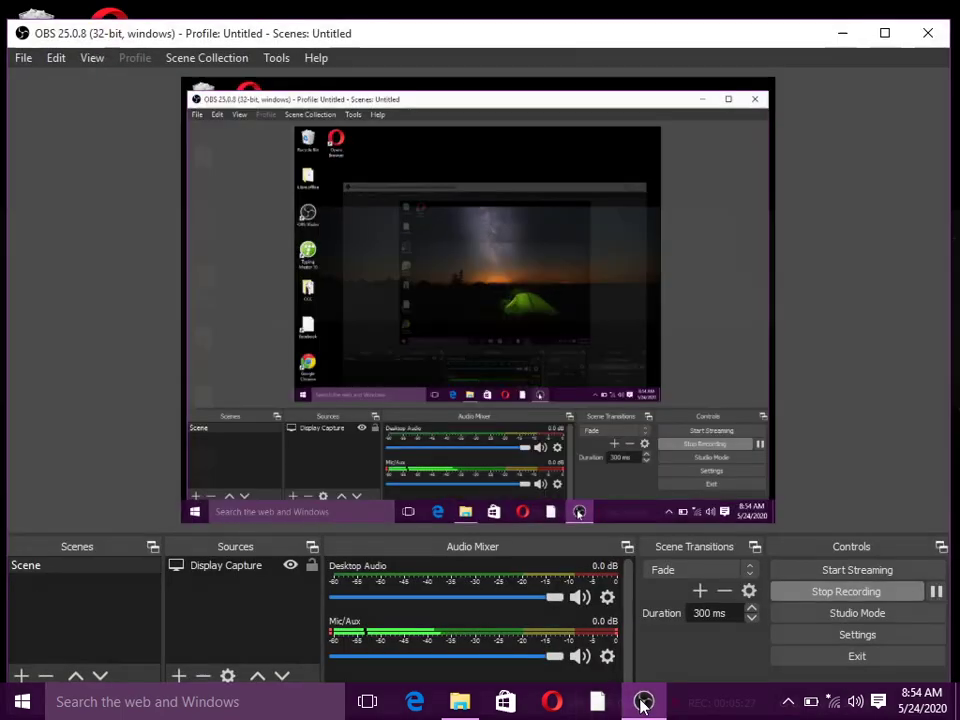